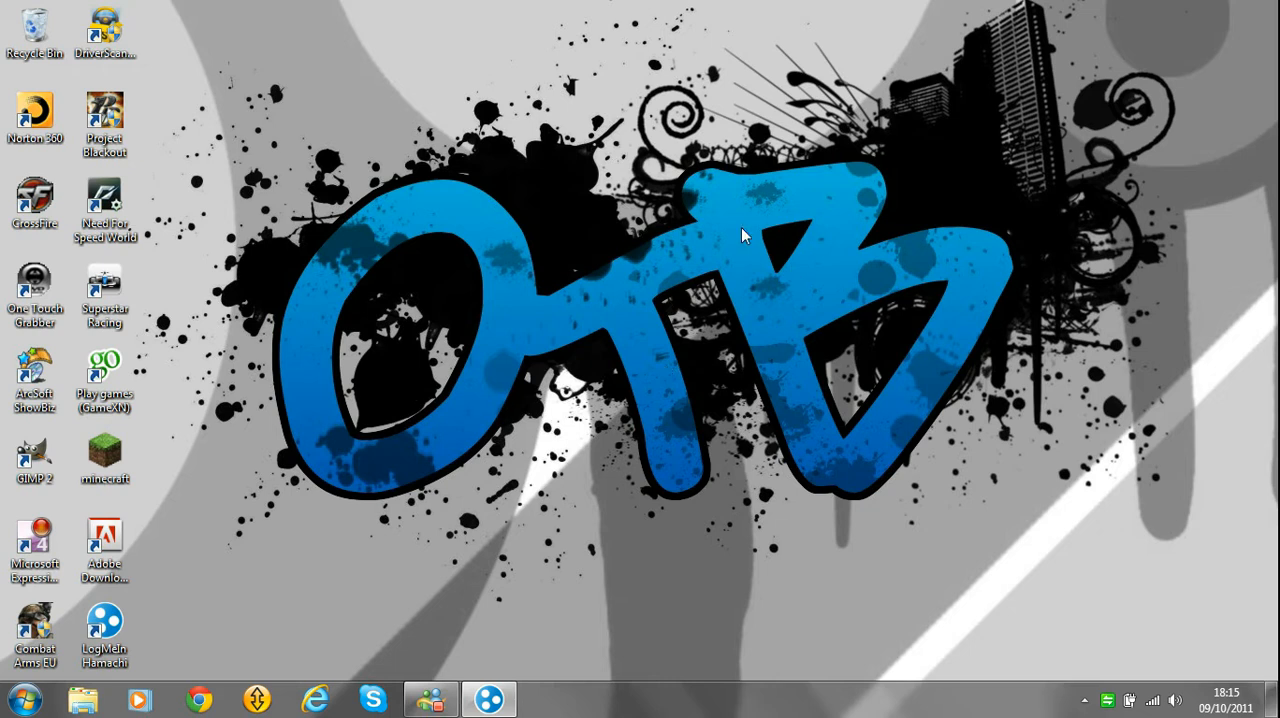
Check the desktop's screen resolution in the Windows display settings and close them.
right_click(549, 290)
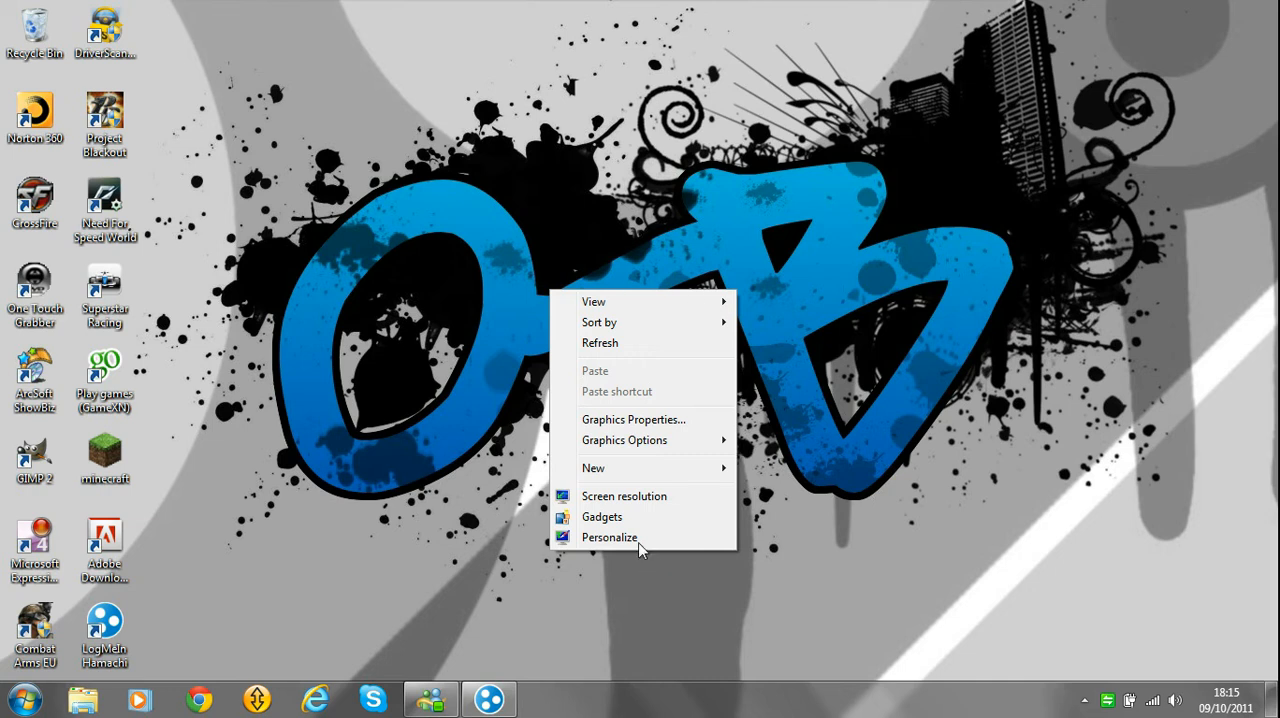
click(604, 497)
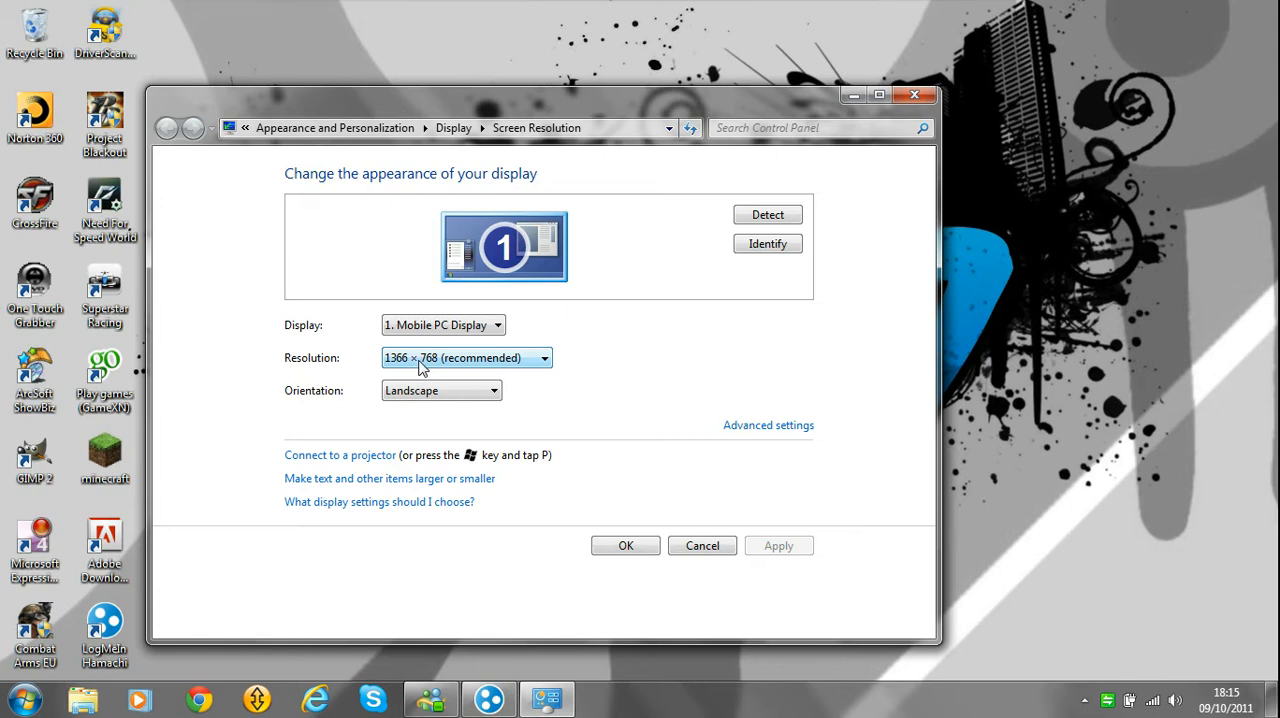
click(928, 96)
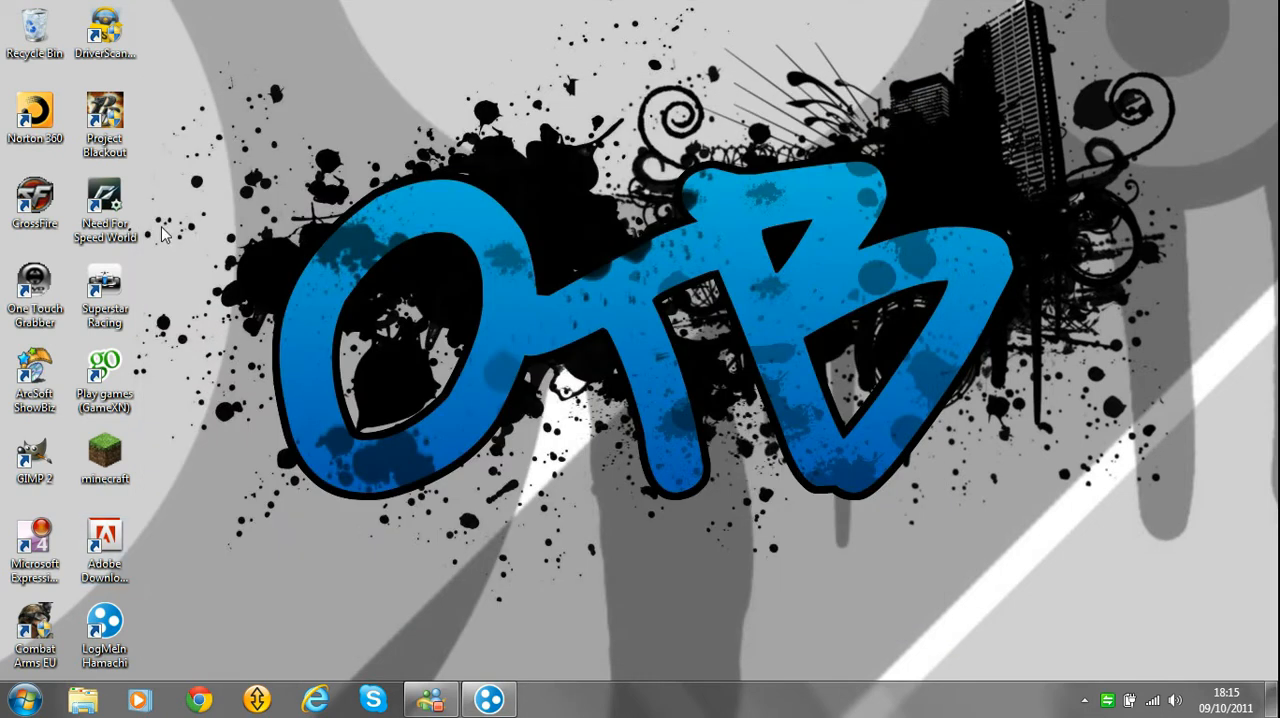
Launch GIMP, create a new image 1366 pixels wide and 768 pixels high, and shift the Layers window slightly.
double_click(34, 455)
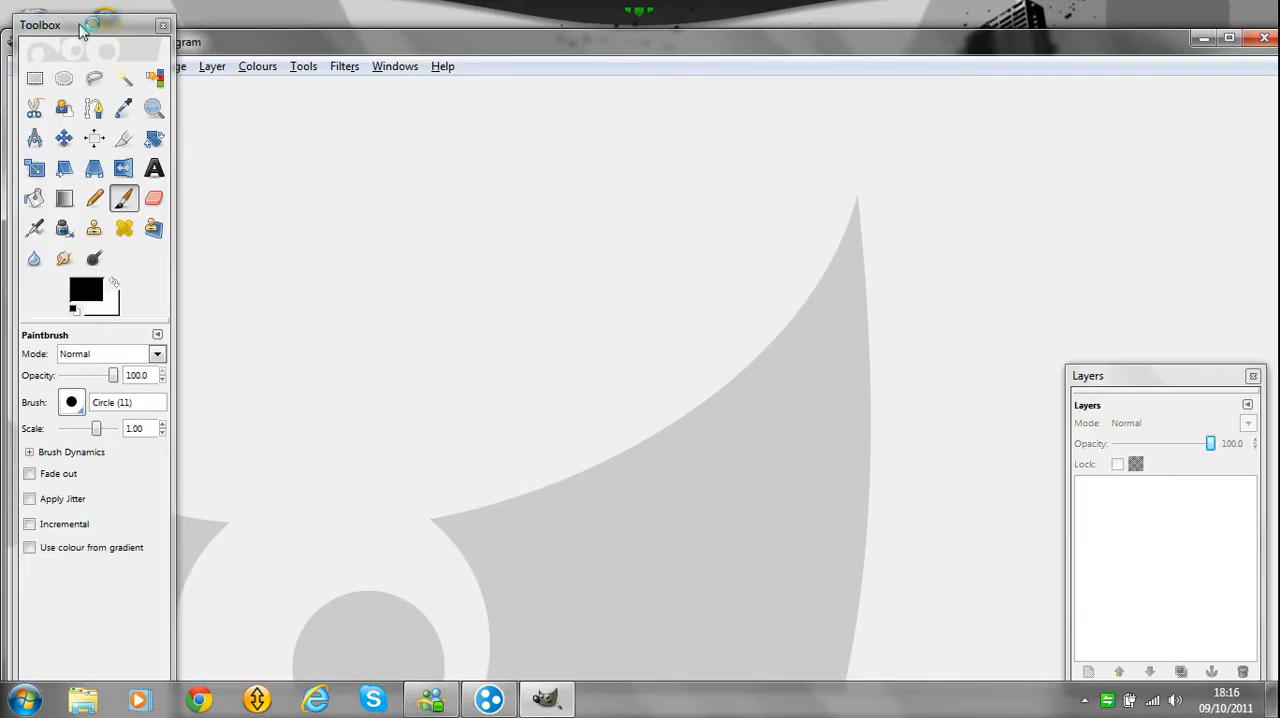
click(23, 66)
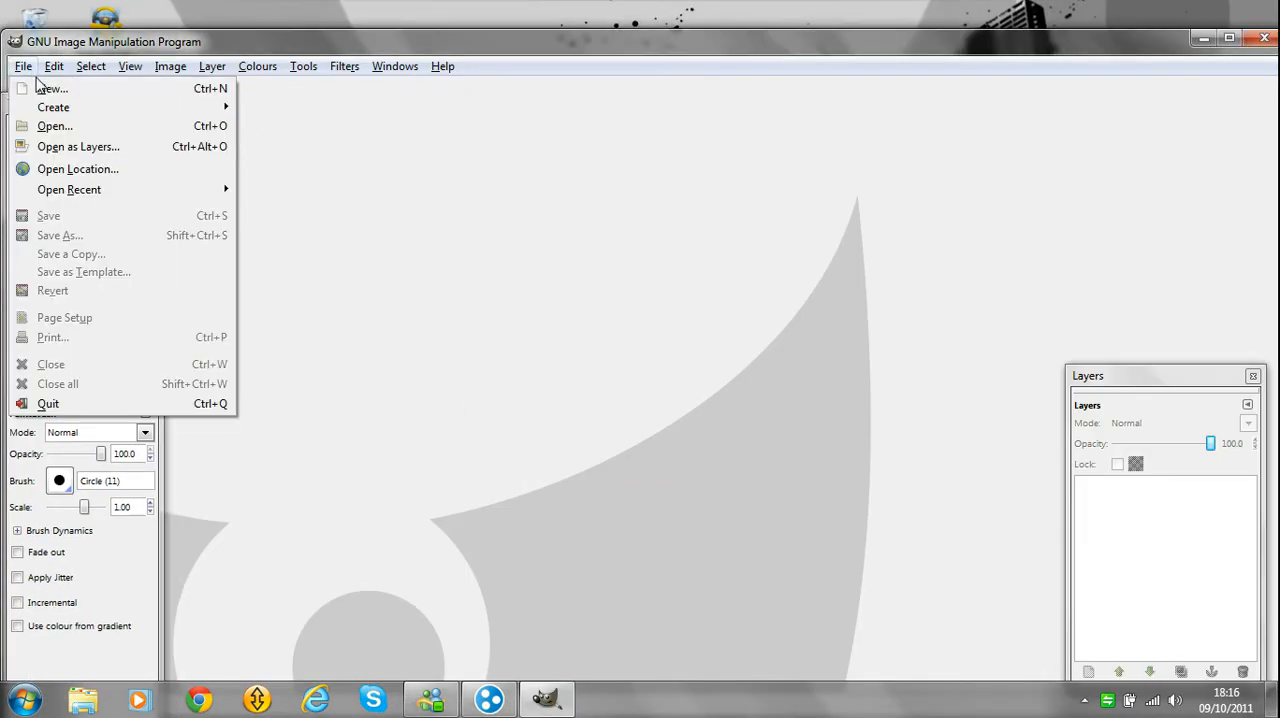
click(38, 88)
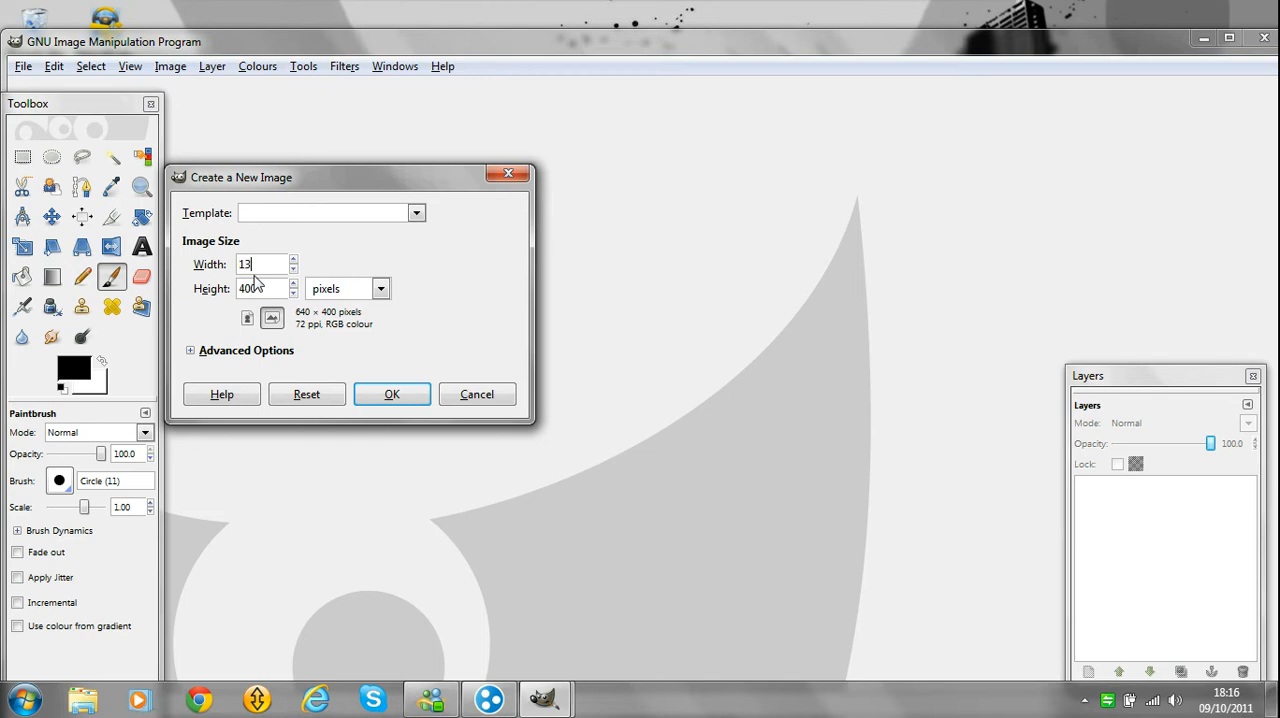
key(Tab)
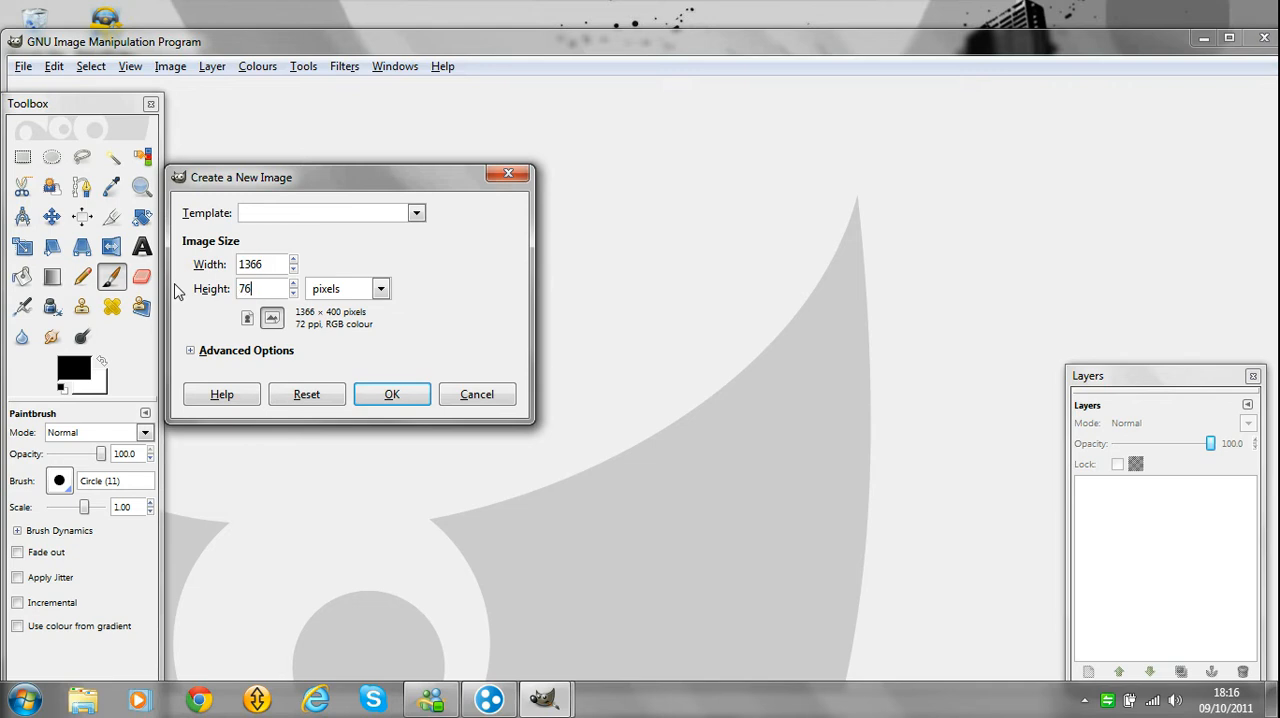
click(408, 394)
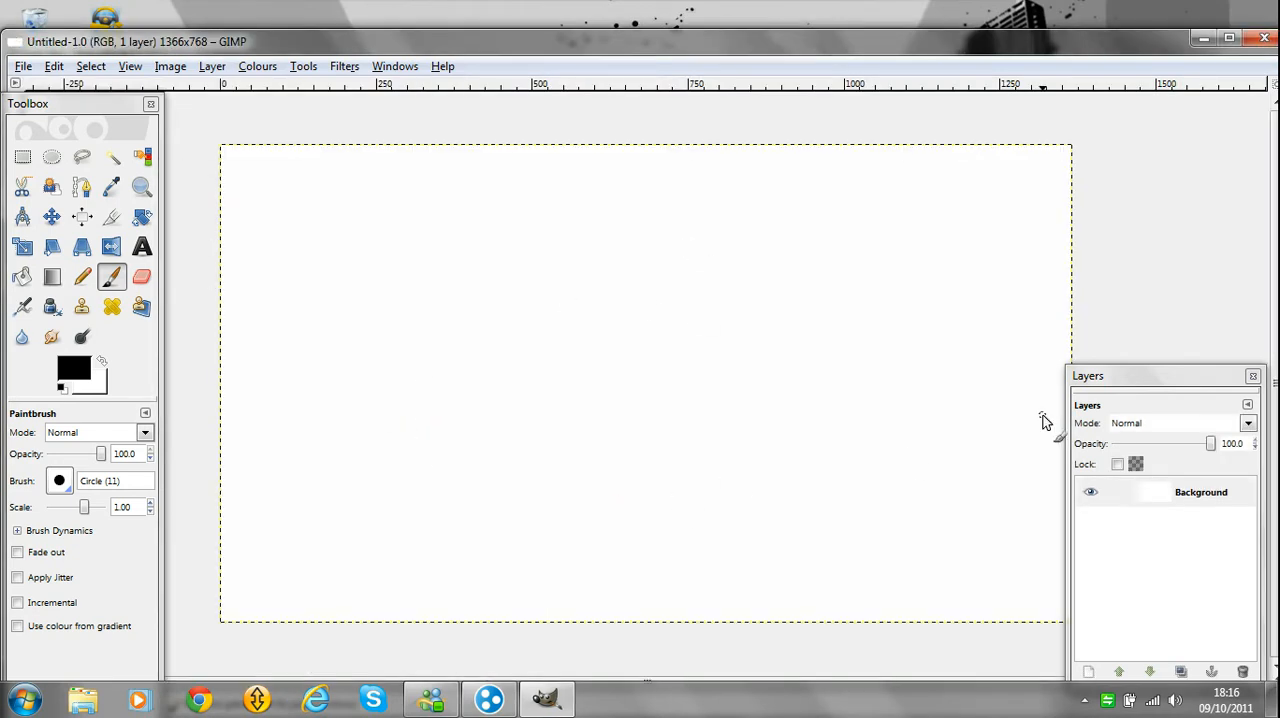
drag(1106, 388, 1124, 378)
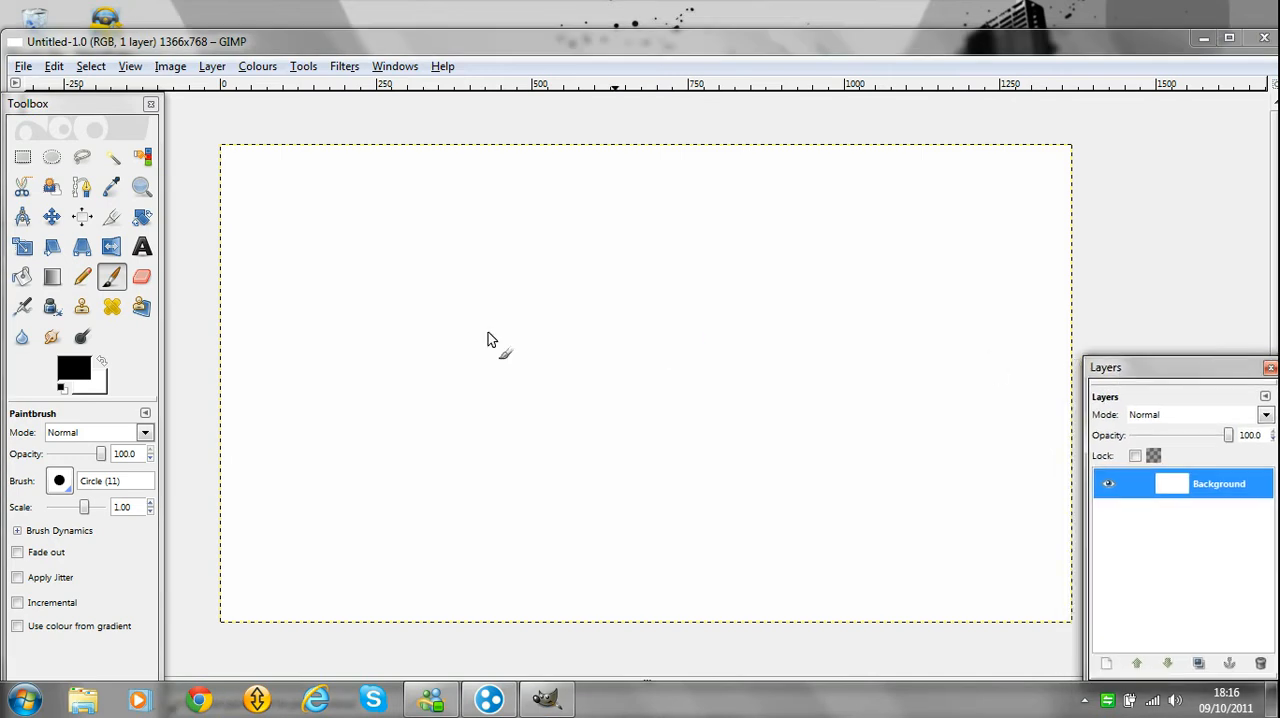
Add a text box reading "OTB" in the upper-left area of the canvas.
click(145, 247)
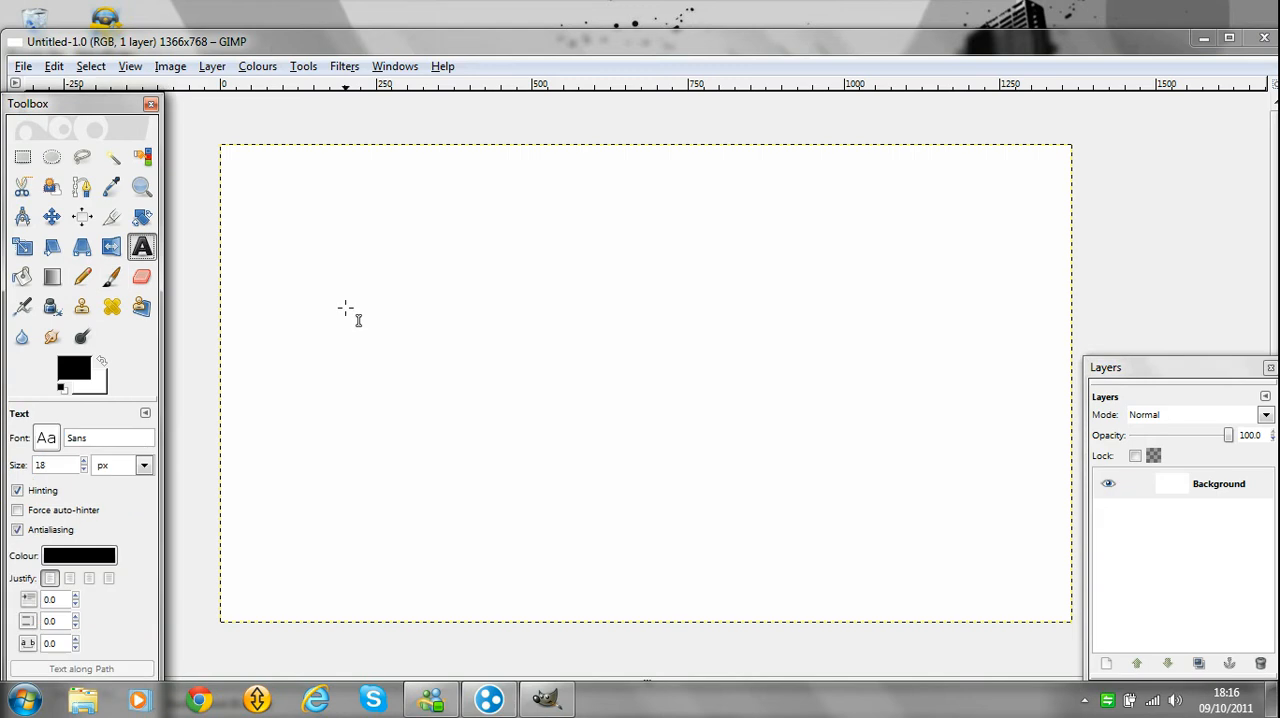
drag(307, 250, 369, 347)
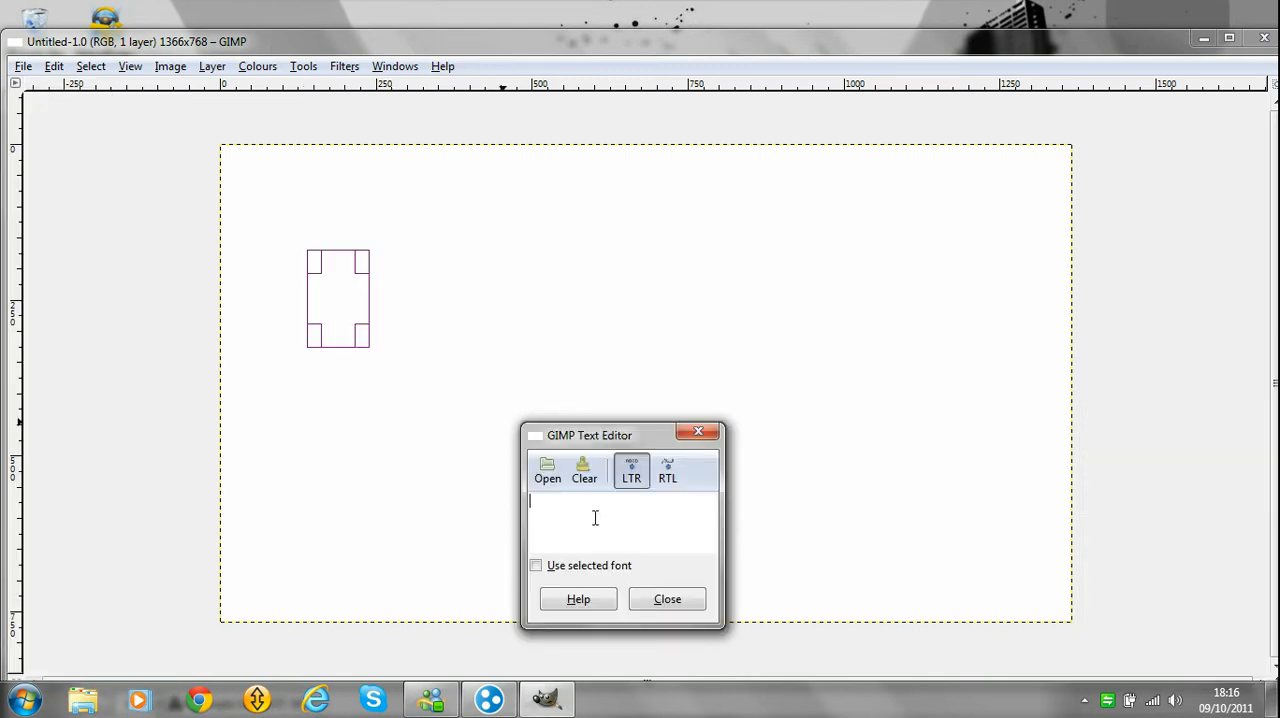
text(OTB)
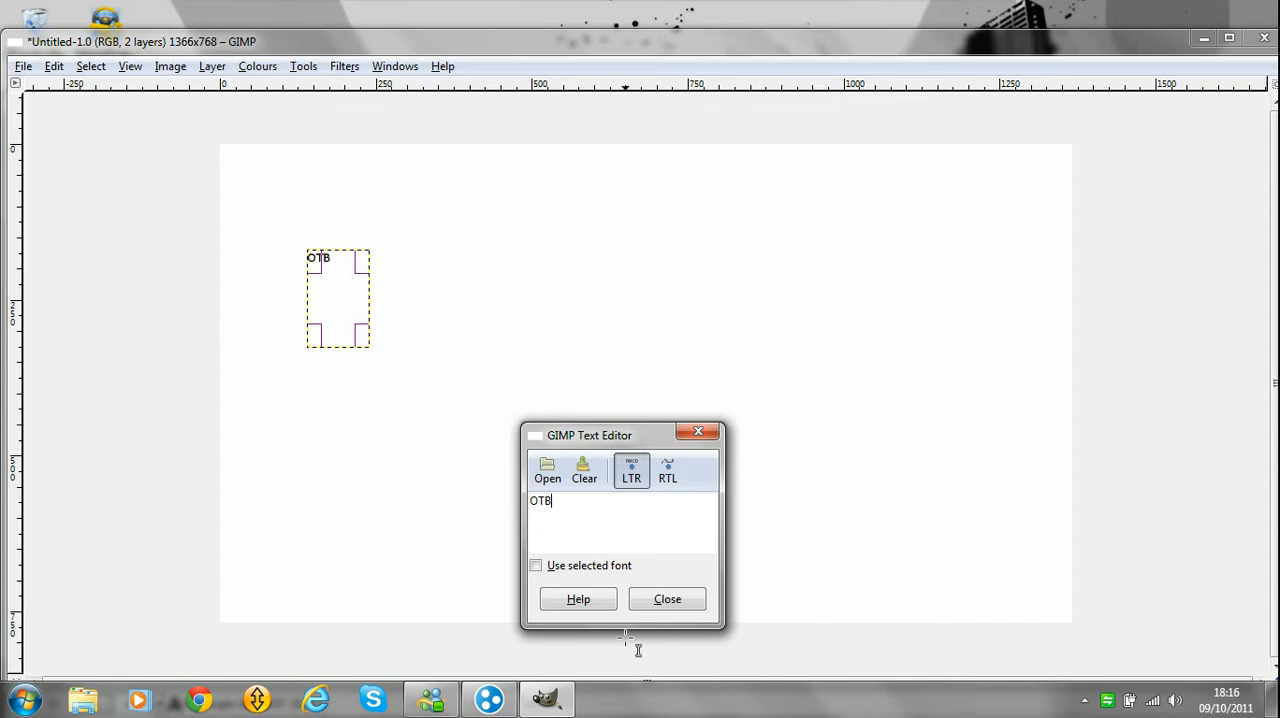
click(665, 600)
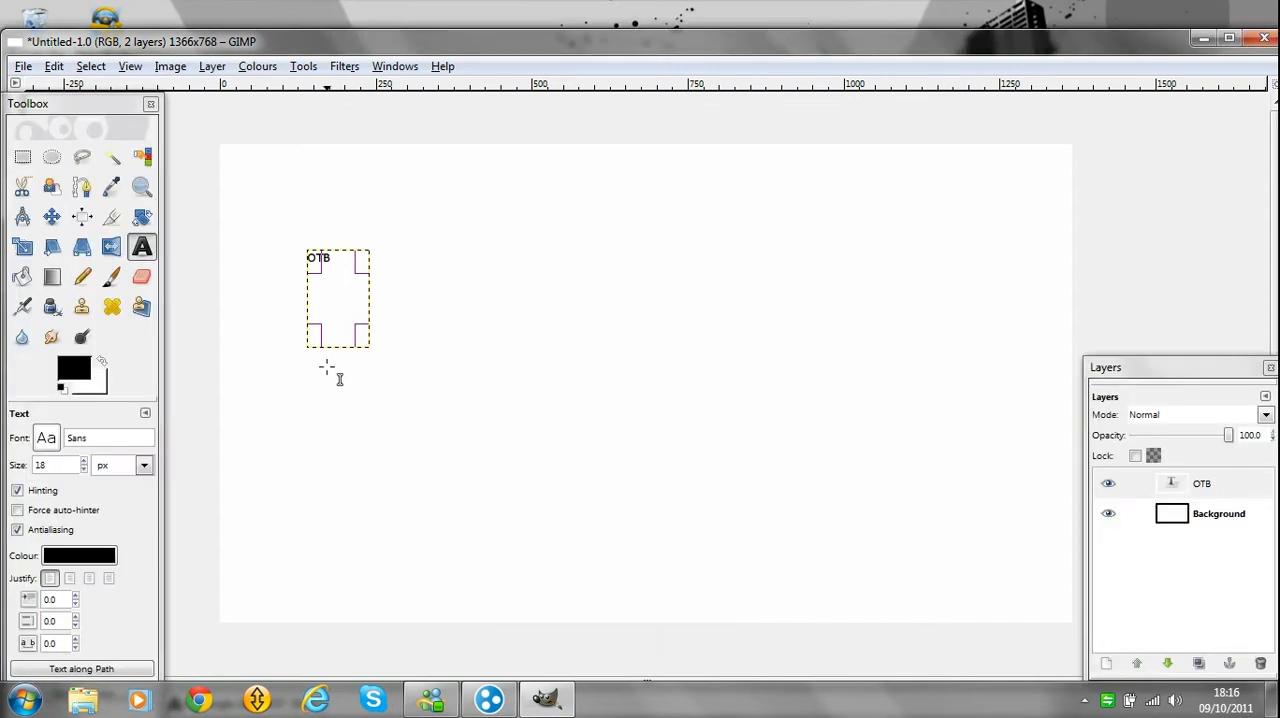
Enlarge the OTB text box so that it covers the whole canvas.
drag(374, 342, 1068, 612)
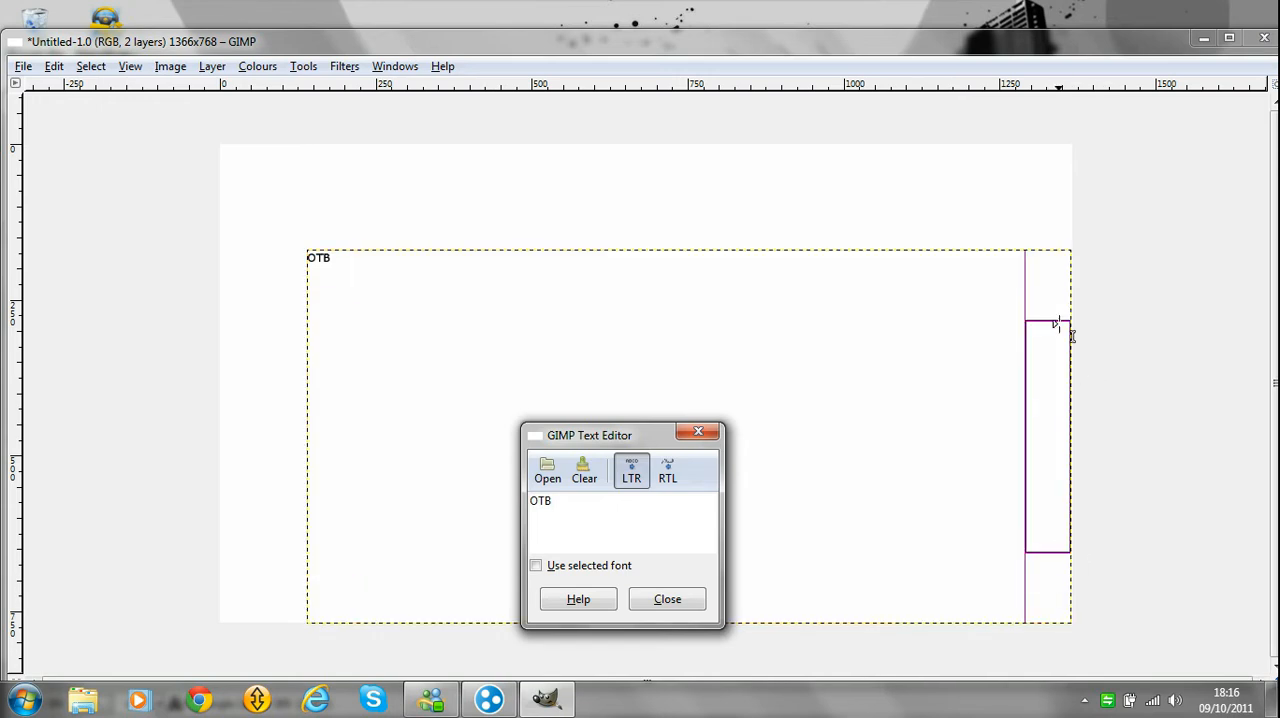
drag(1045, 271, 1057, 158)
drag(345, 192, 253, 185)
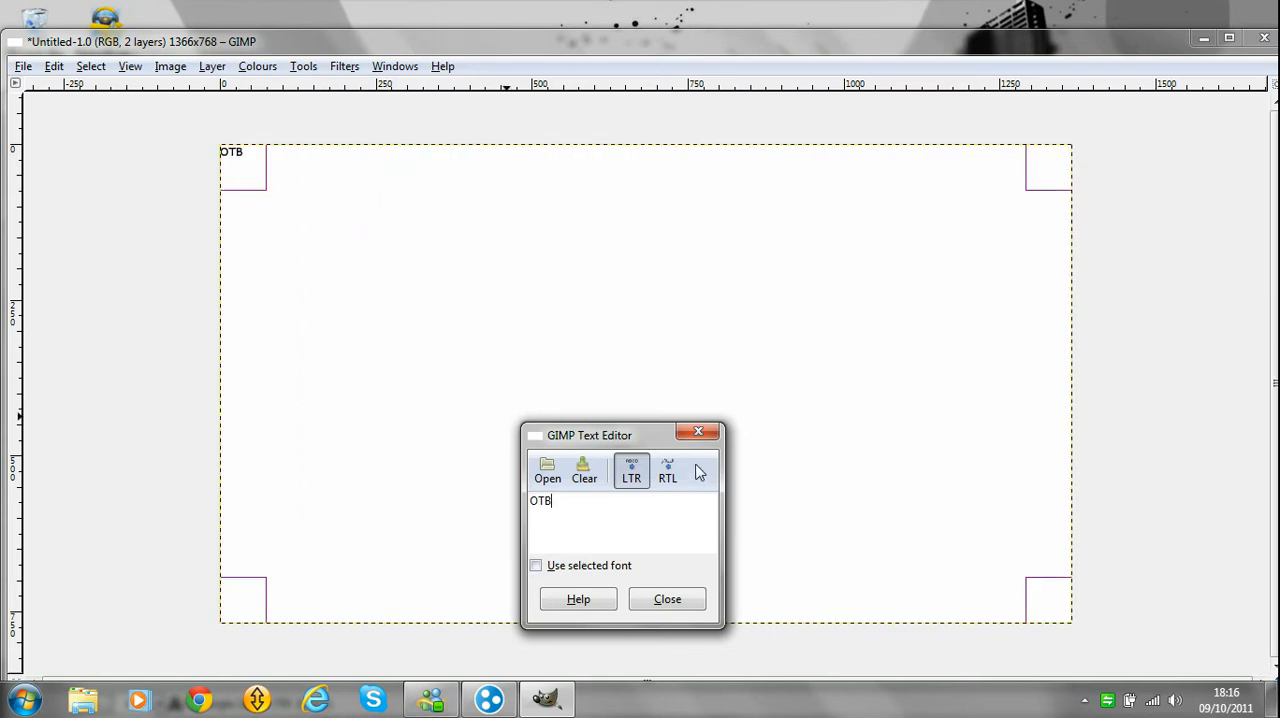
click(698, 432)
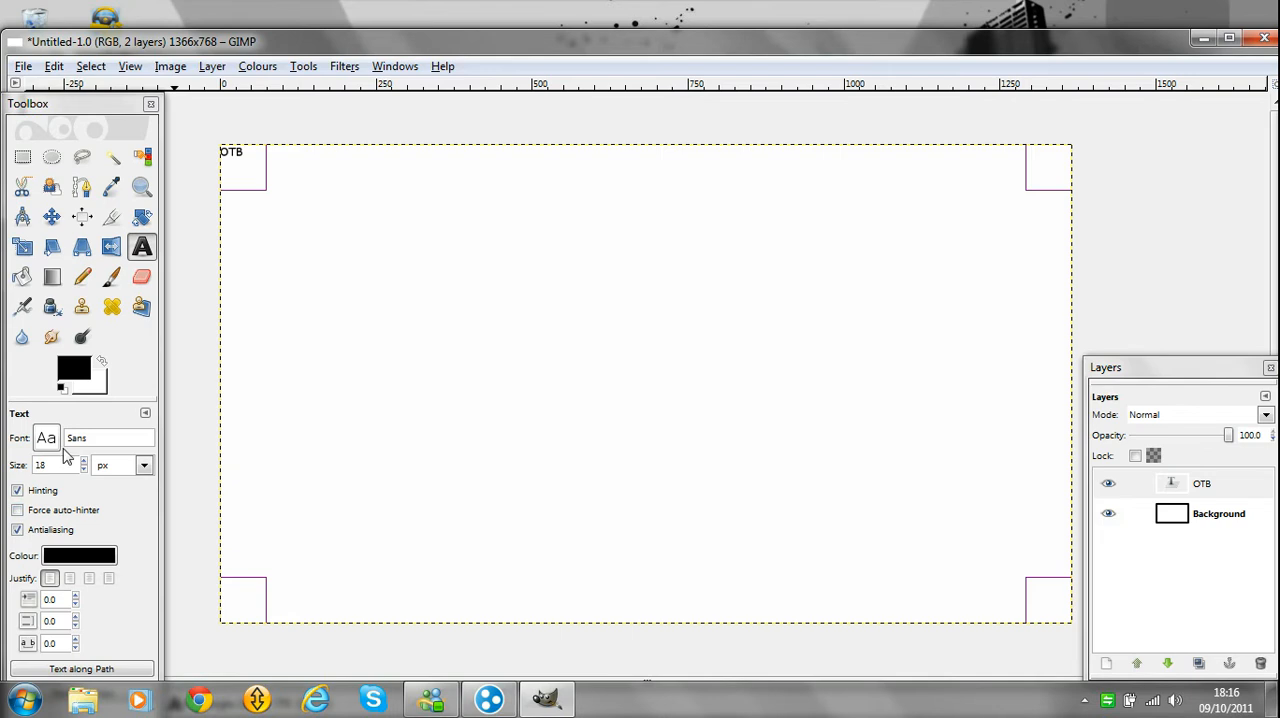
Set the OTB text's font to Amsterdam Graffiti and its justification to centred.
click(46, 442)
click(46, 441)
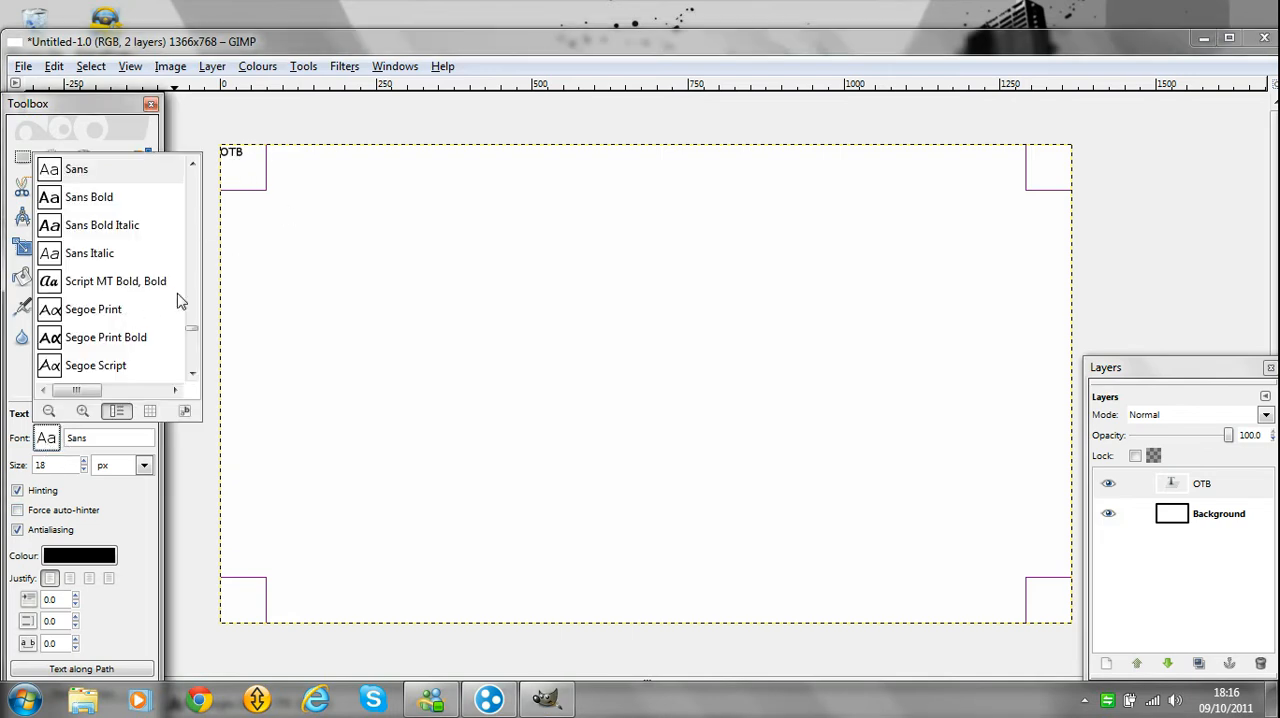
mouse_move(197, 331)
mouse_down()
mouse_move(223, 251)
mouse_move(195, 212)
mouse_move(195, 109)
mouse_up()
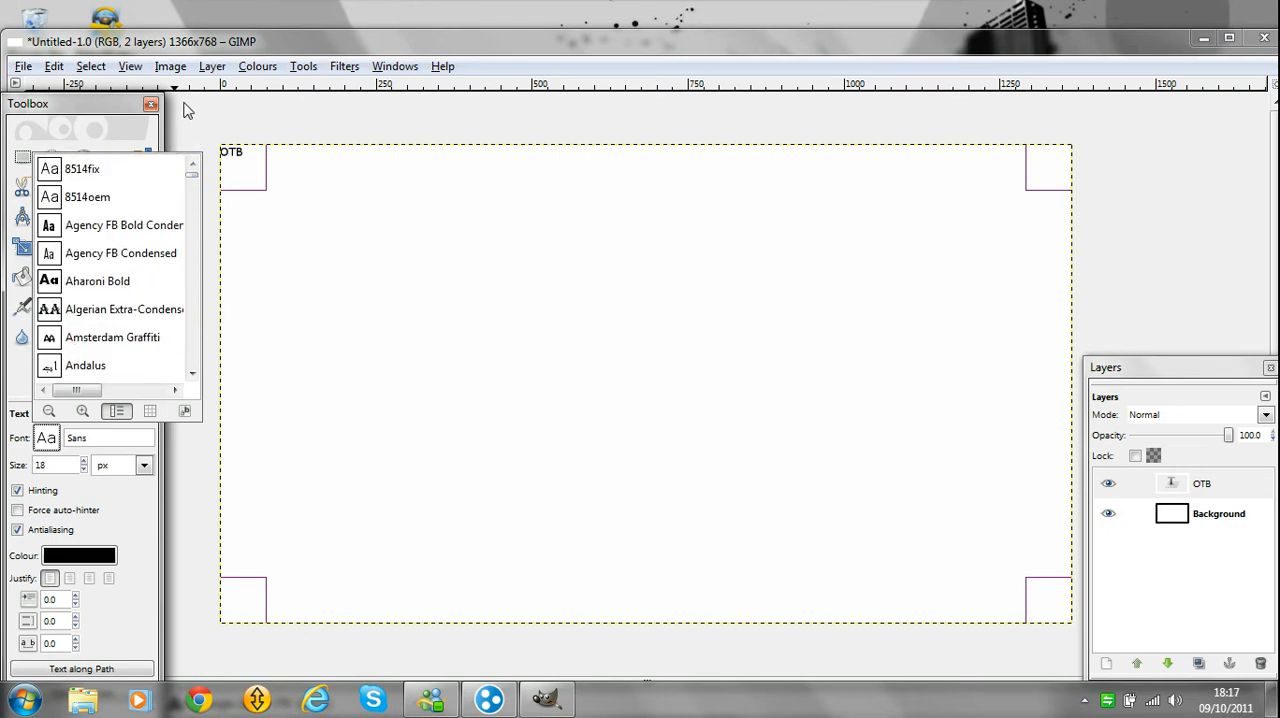
click(65, 342)
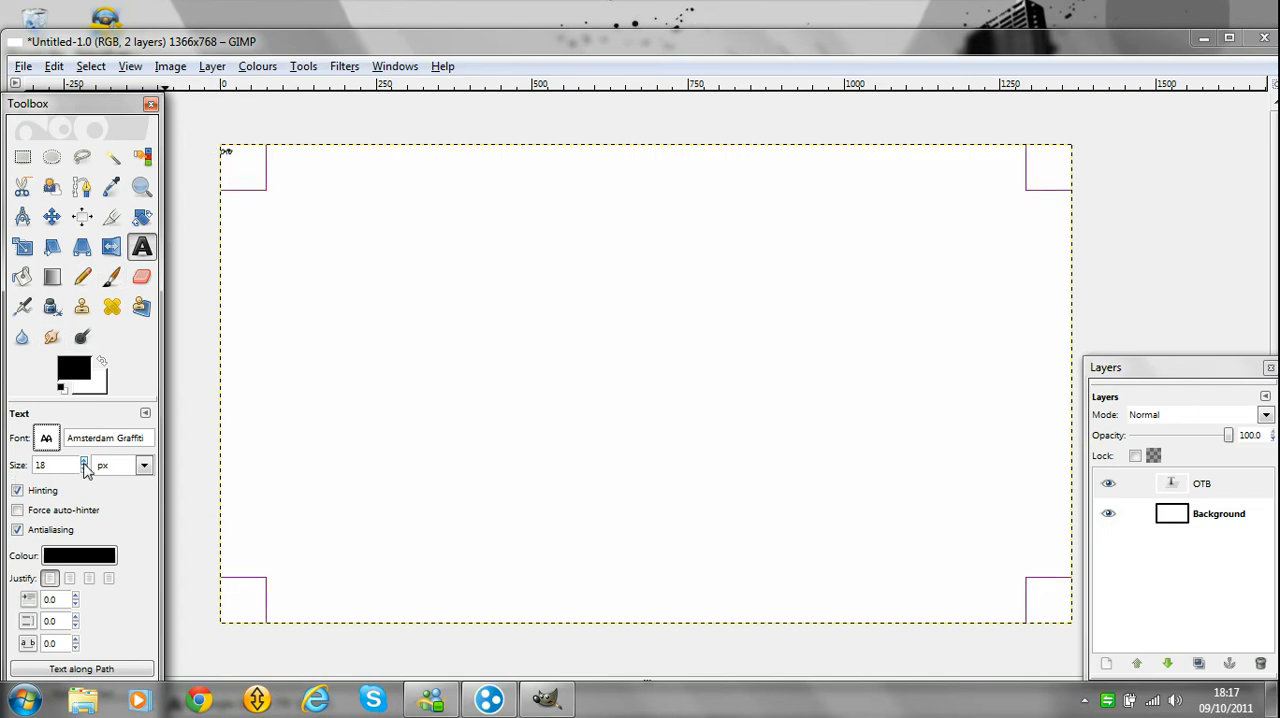
click(89, 578)
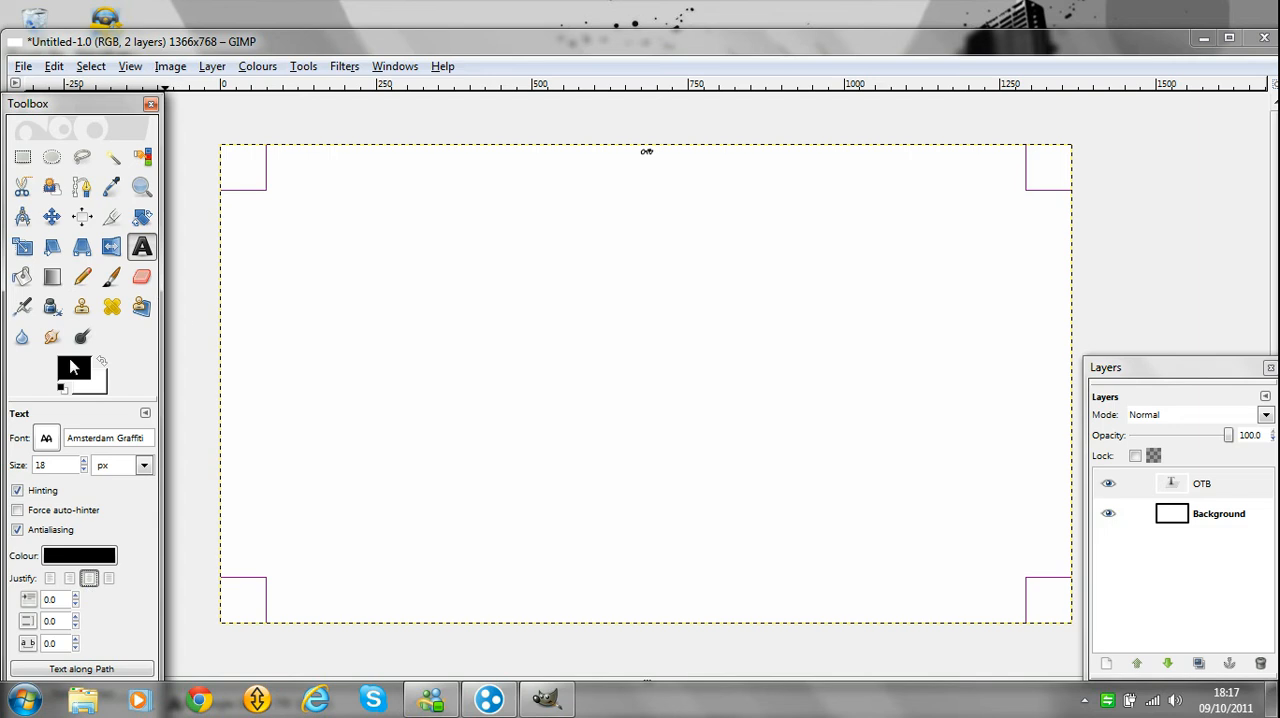
Increase the OTB text size to 660 px.
click(84, 460)
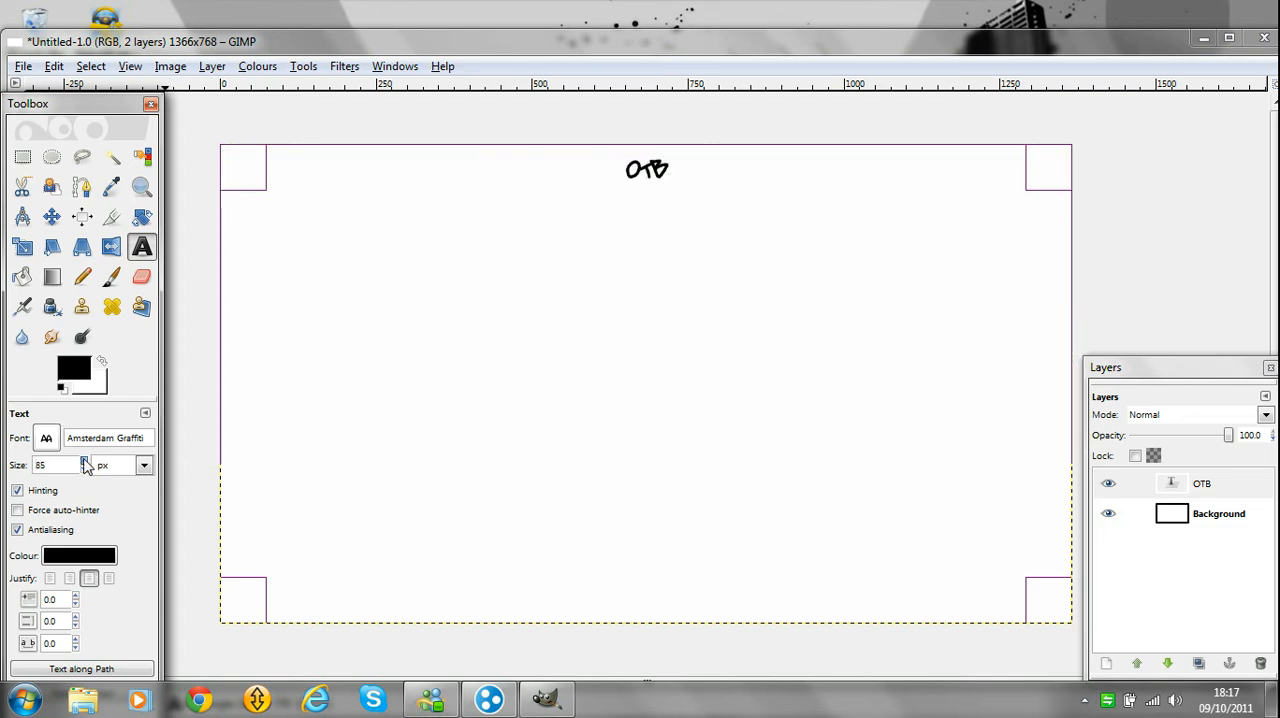
drag(84, 460, 84, 460)
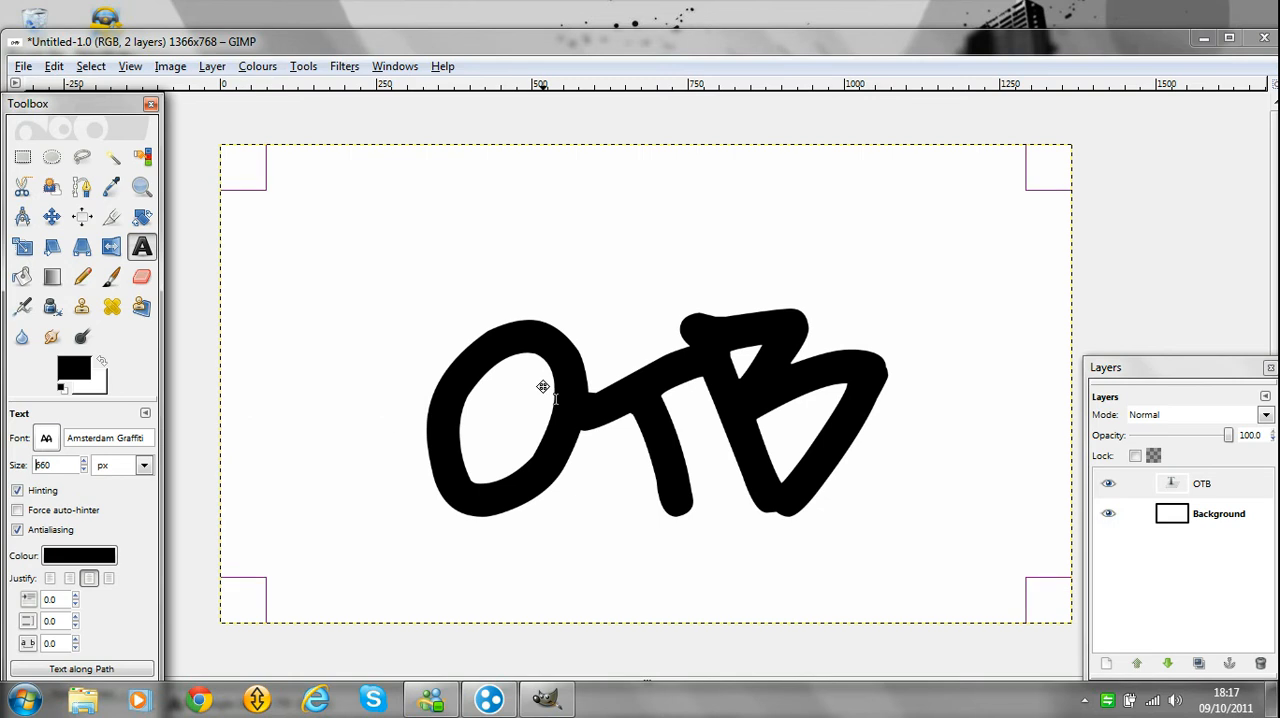
key(Tab)
Move the OTB text slightly upward so that it sits nearer the vertical middle of the canvas.
click(620, 400)
drag(643, 366, 643, 358)
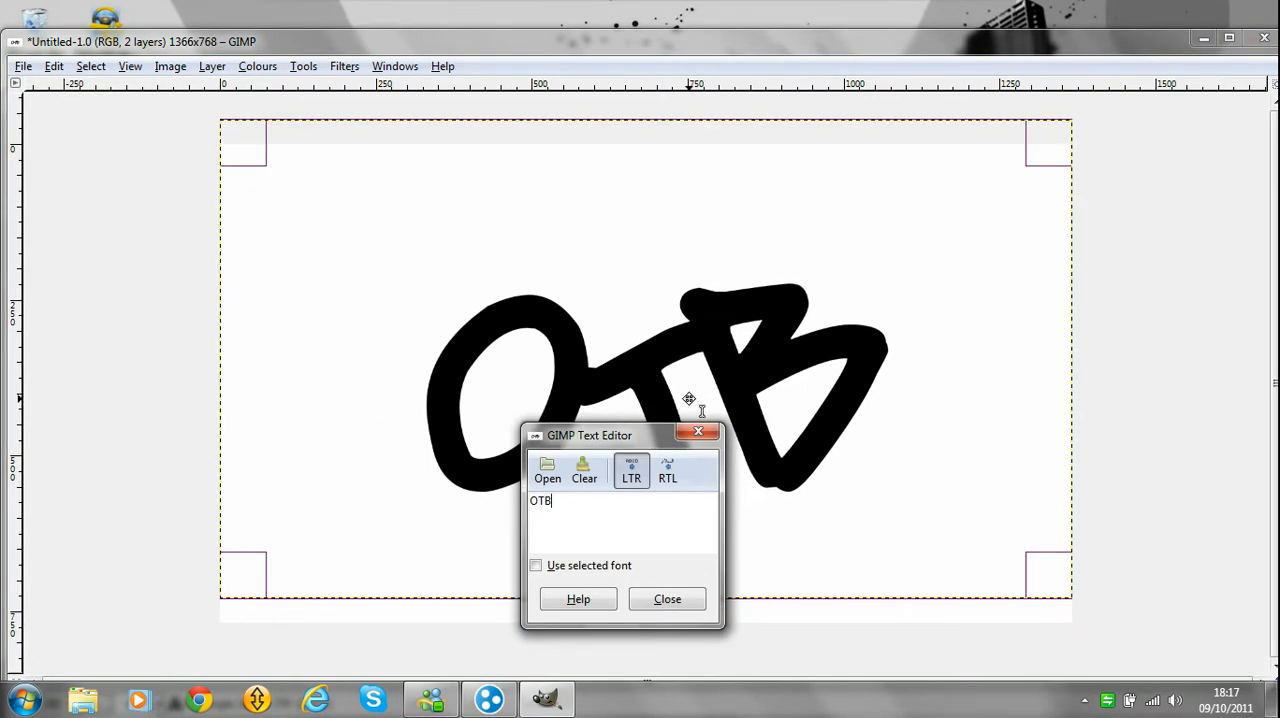
key(Tab)
click(697, 433)
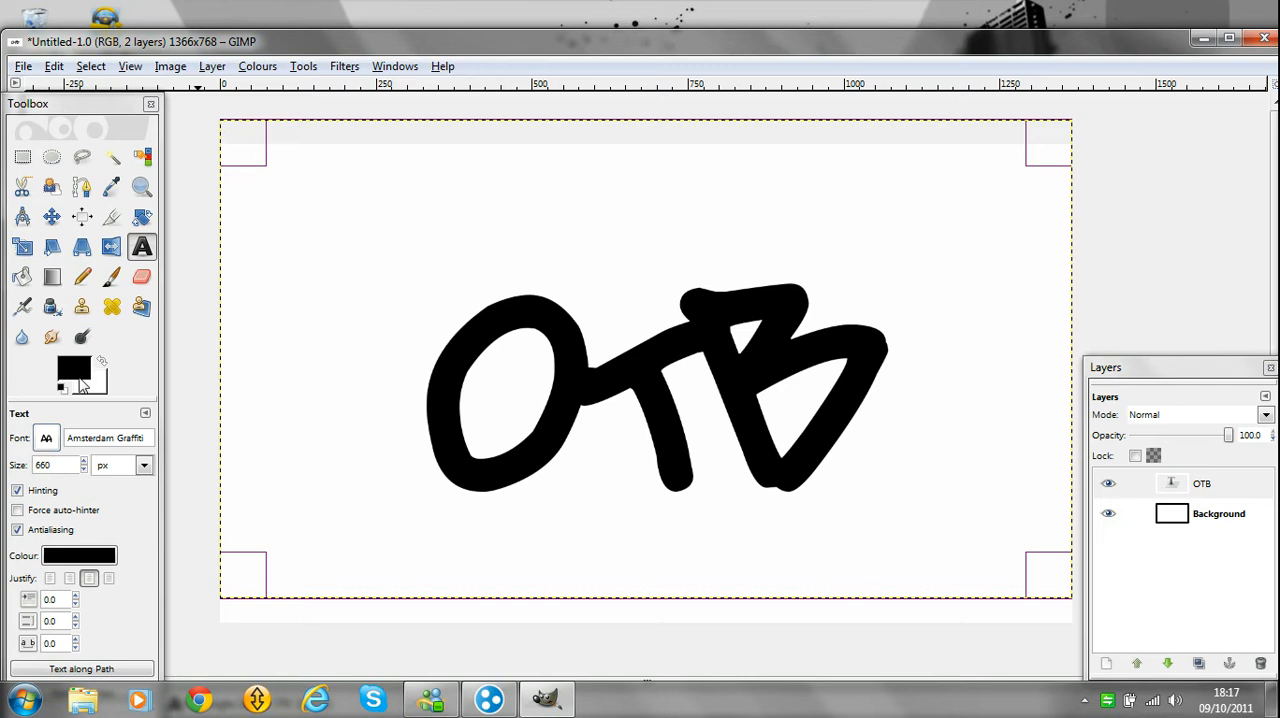
Set the foreground colour to dark green 017211.
click(75, 372)
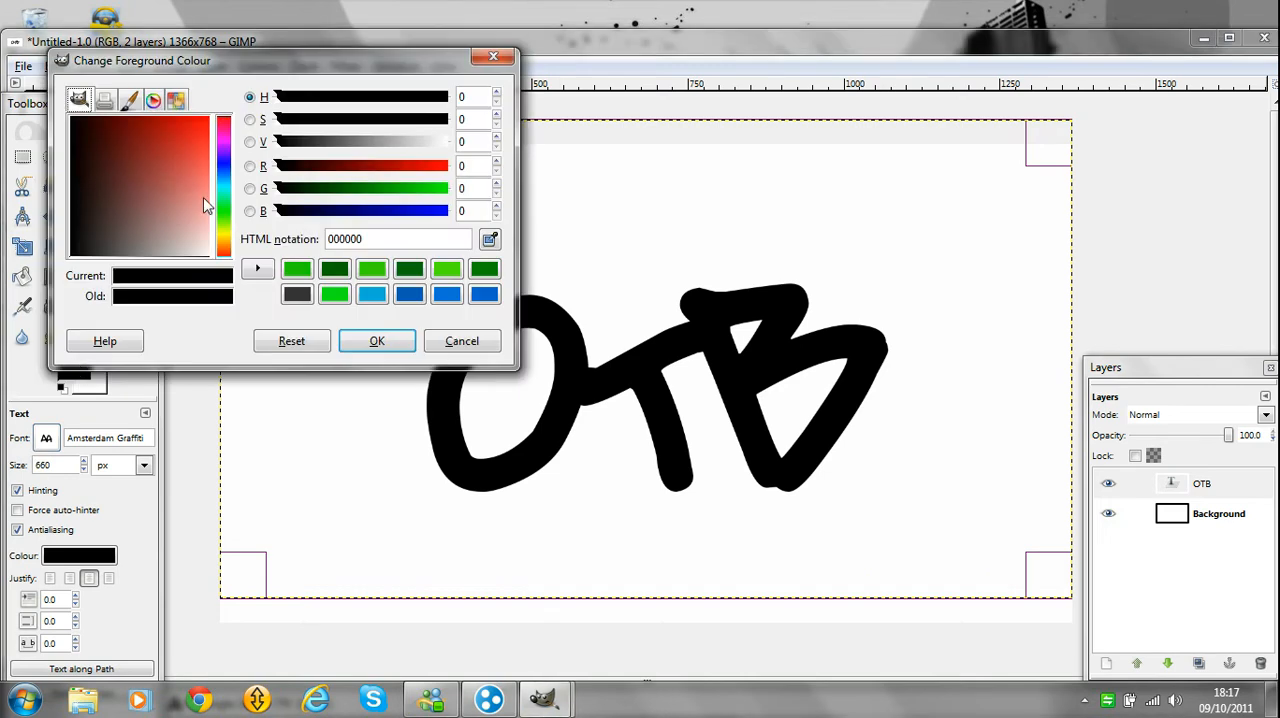
drag(226, 148, 224, 216)
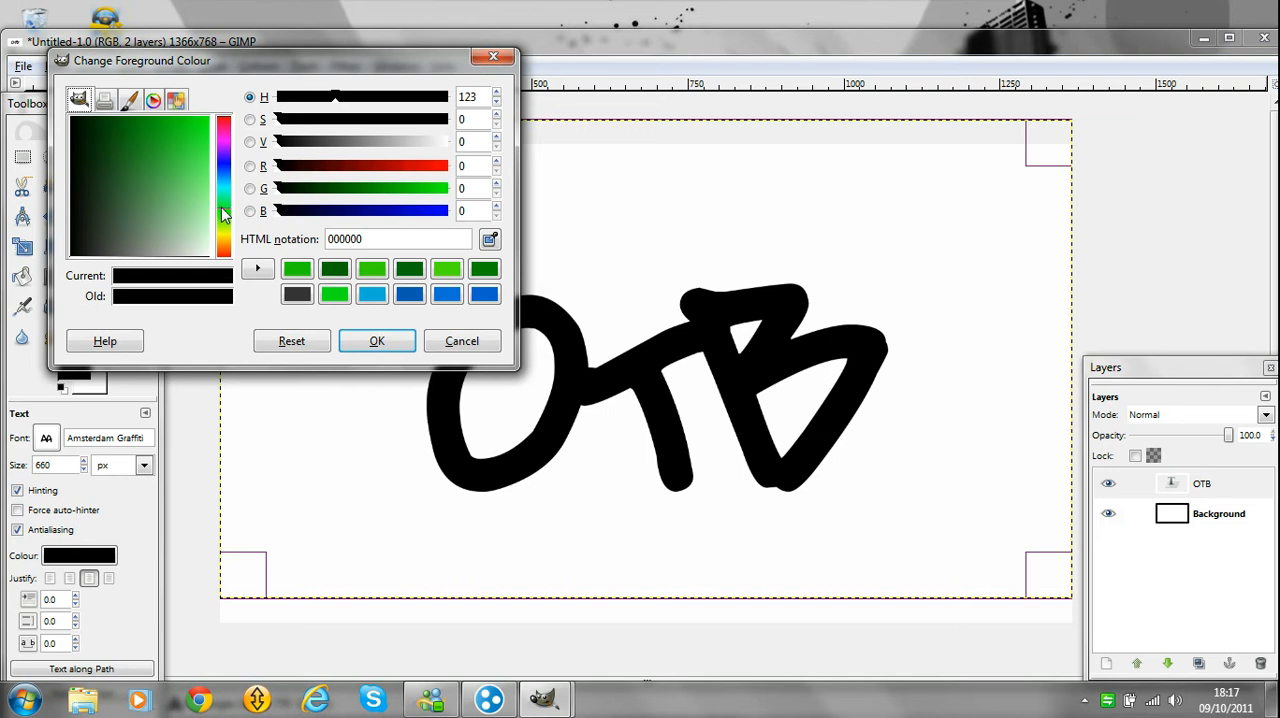
drag(179, 166, 152, 122)
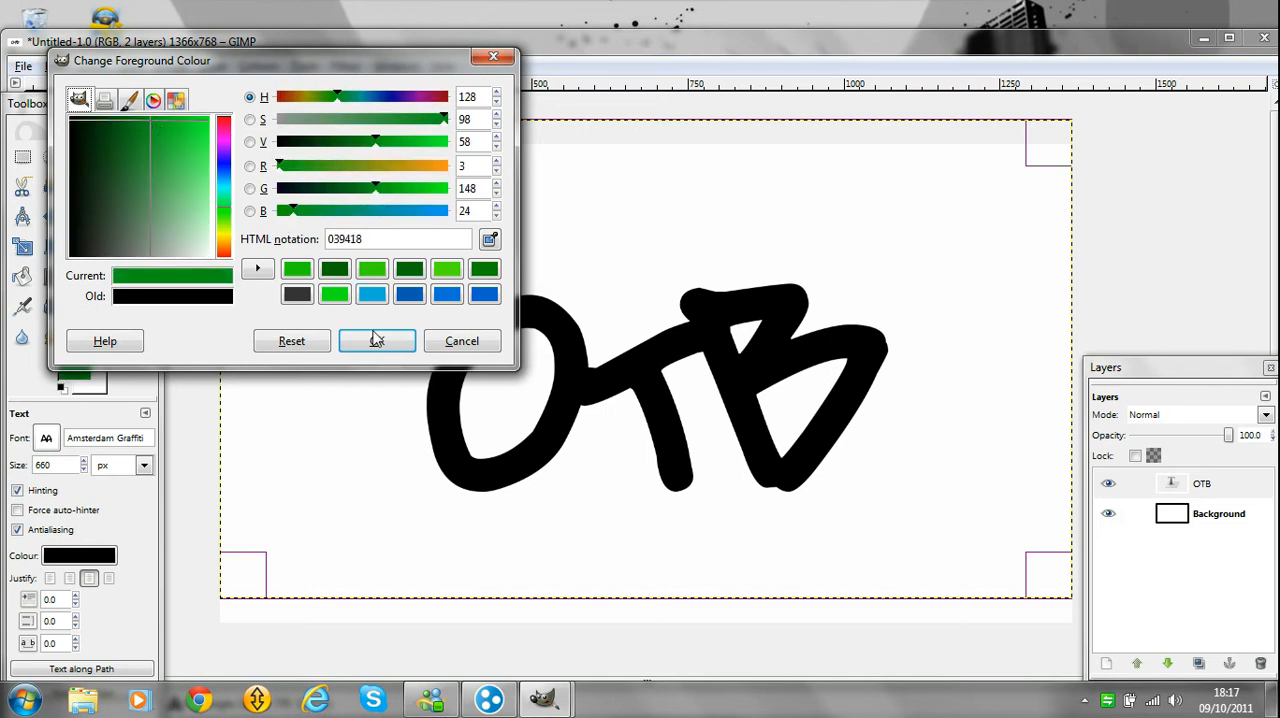
drag(146, 120, 131, 118)
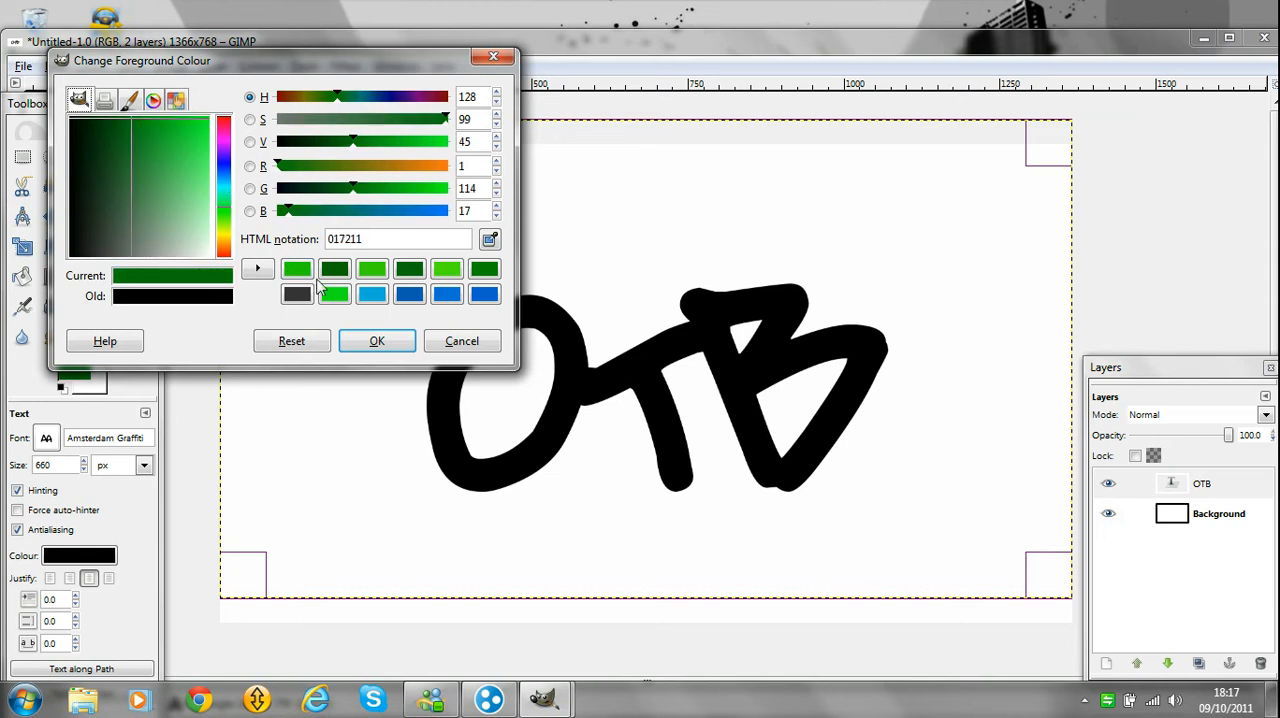
click(377, 341)
Set the background colour to the bright green 1ccf04 from the saved colours.
click(103, 390)
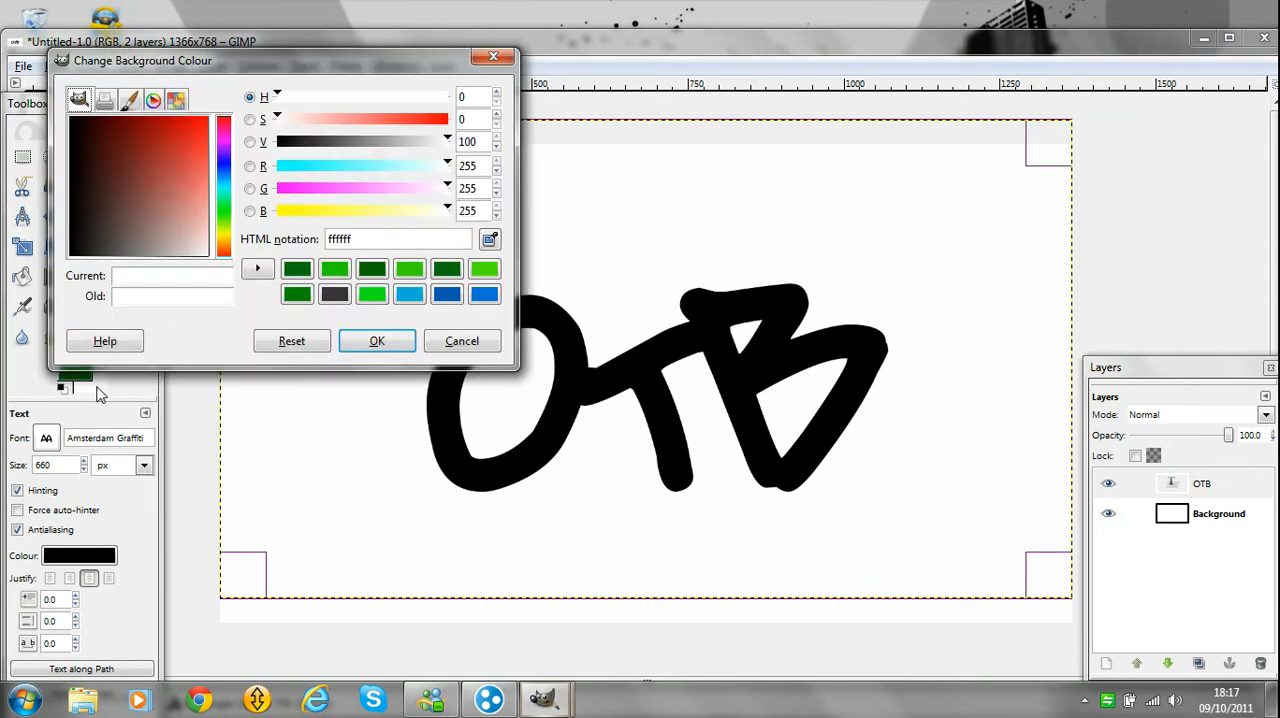
click(334, 277)
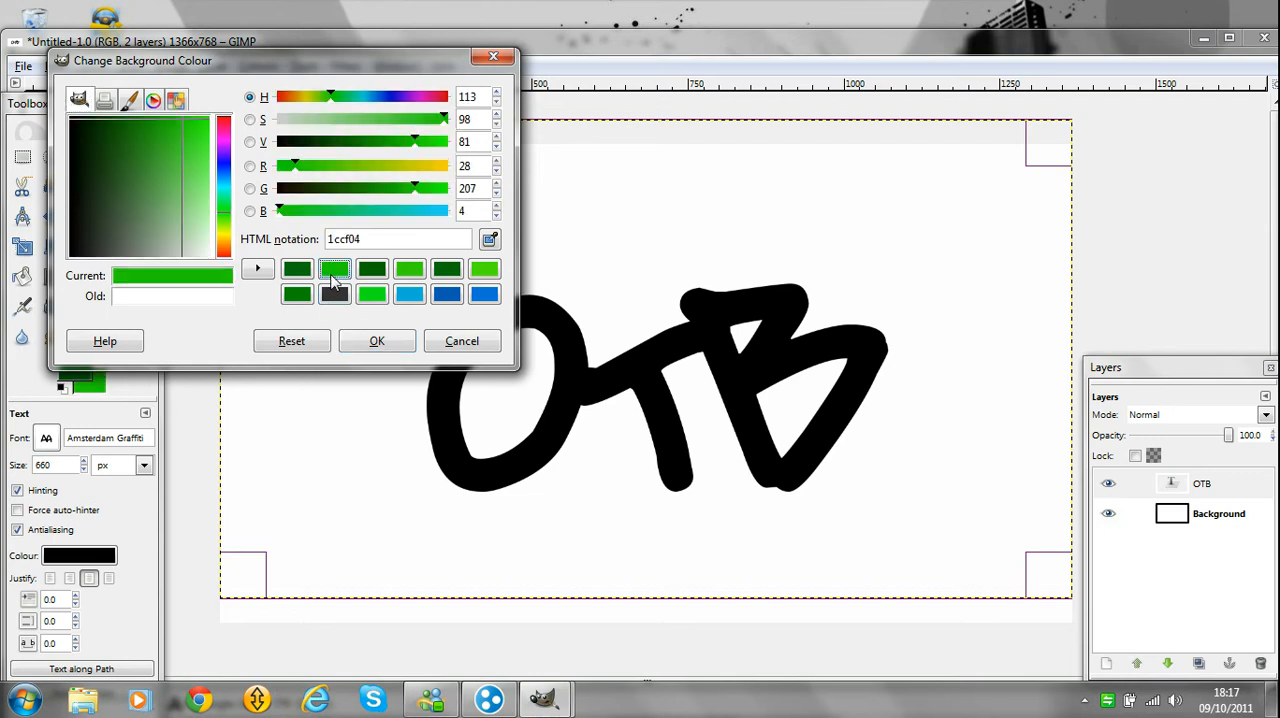
click(375, 341)
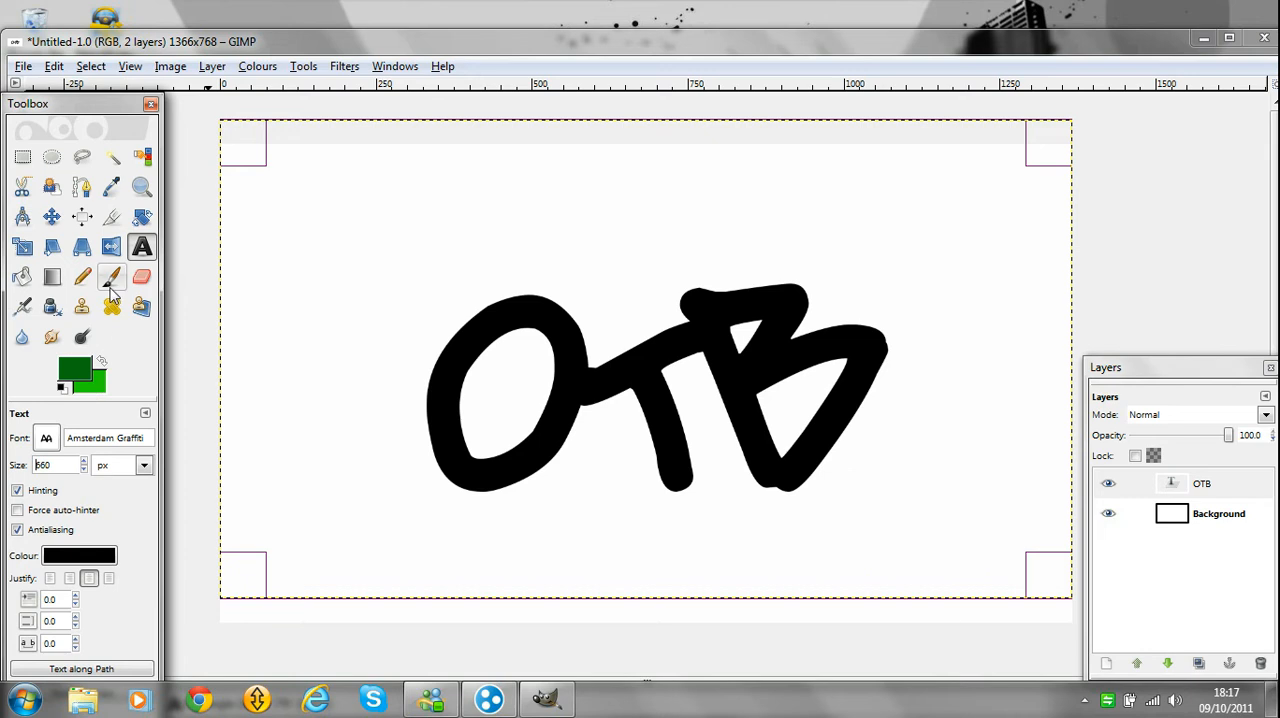
Select the OTB layer's lettering with Alpha to Selection and fill it with a linear Blend gradient from its bottom edge to its top.
click(53, 278)
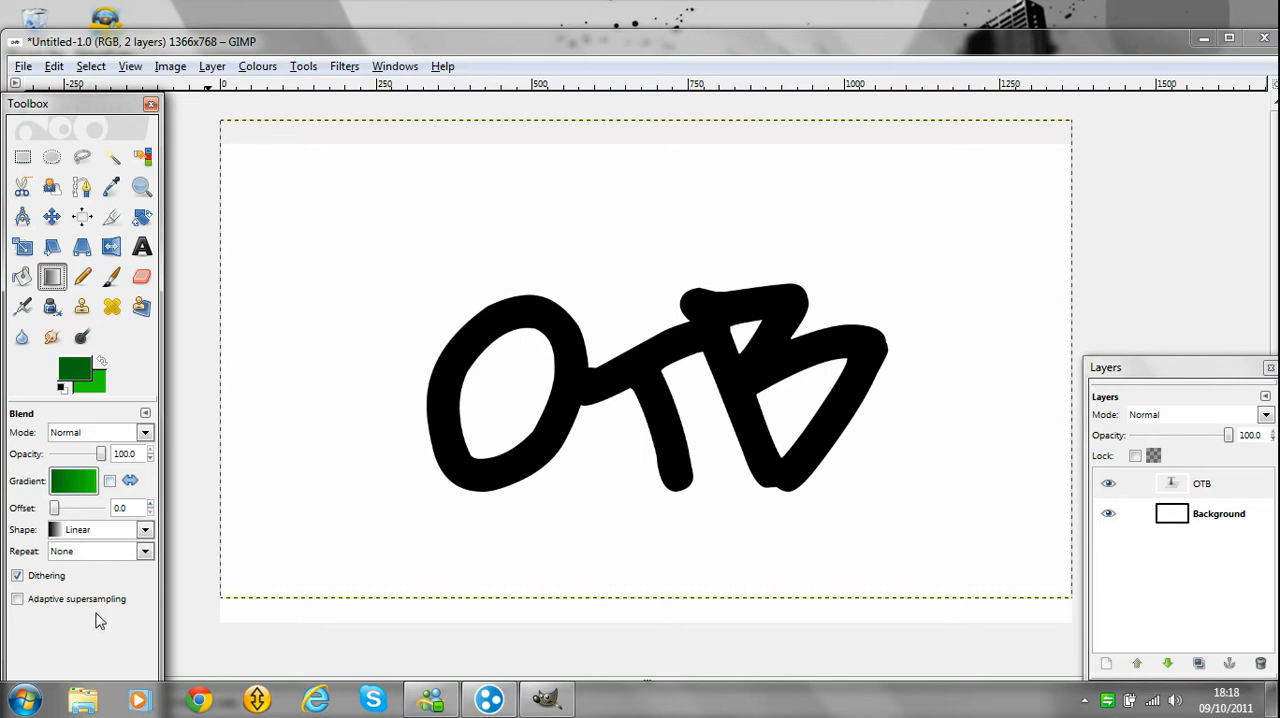
right_click(1203, 486)
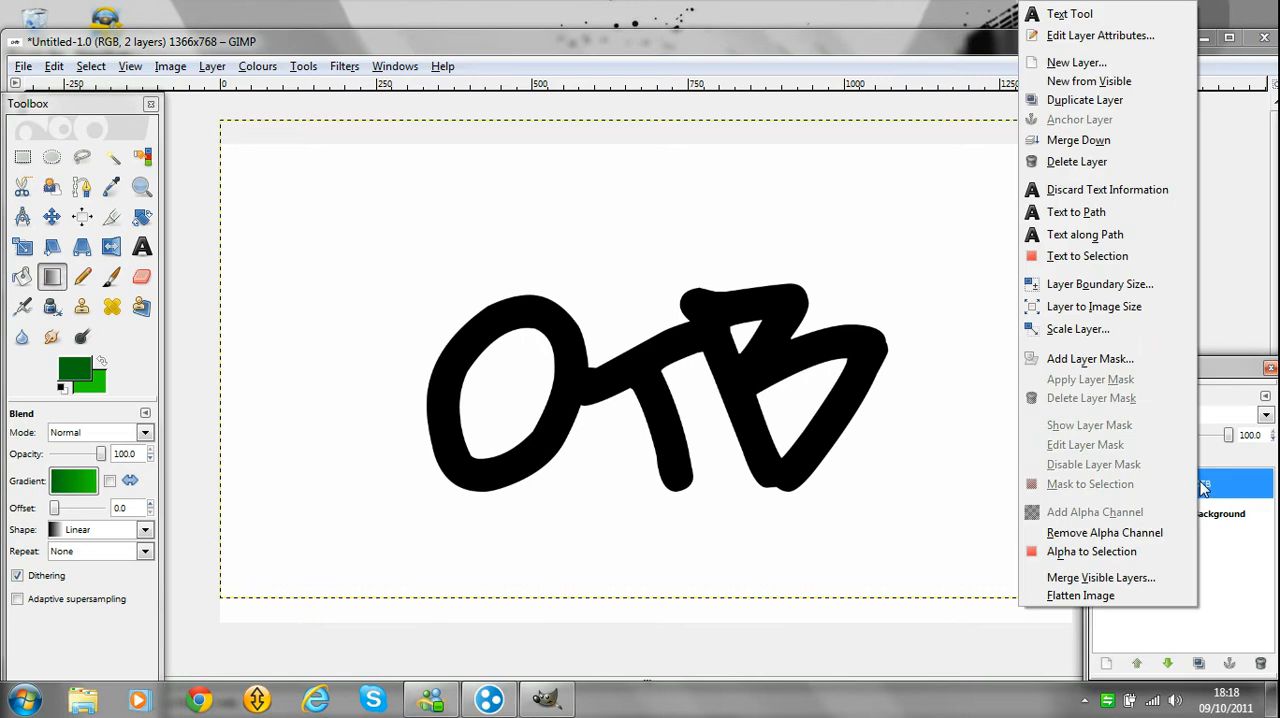
click(1108, 558)
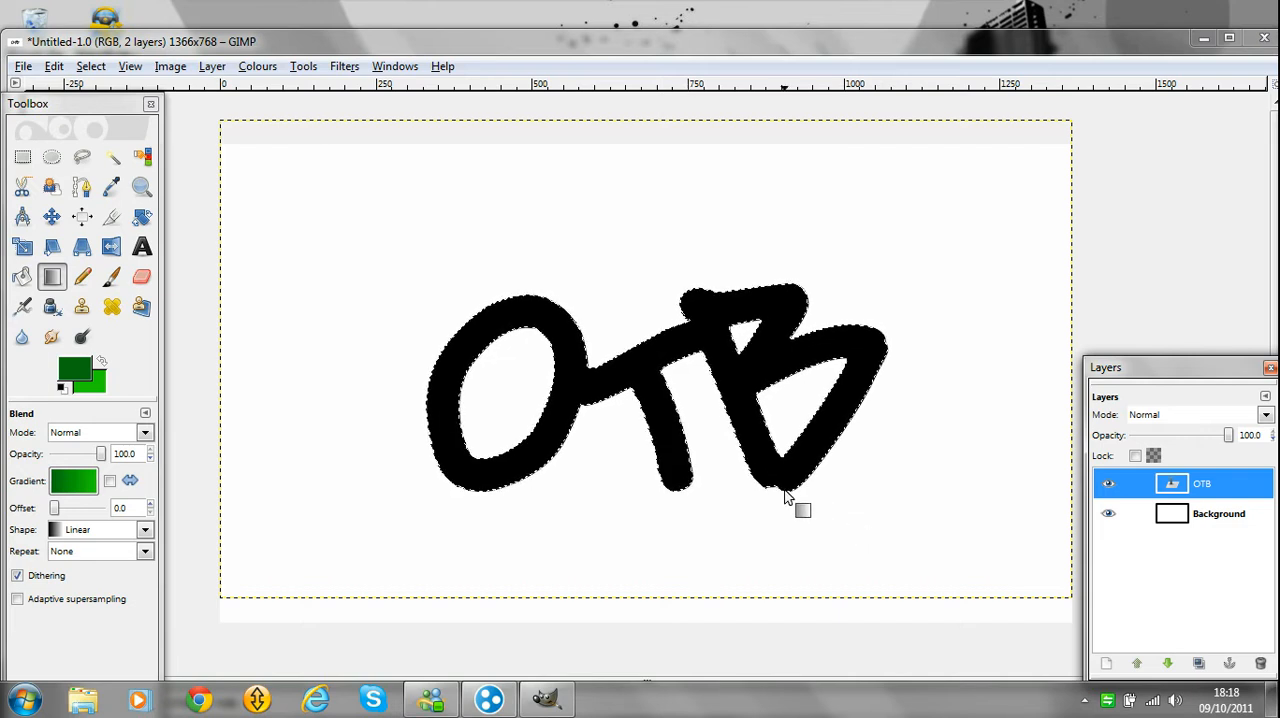
drag(785, 494, 762, 281)
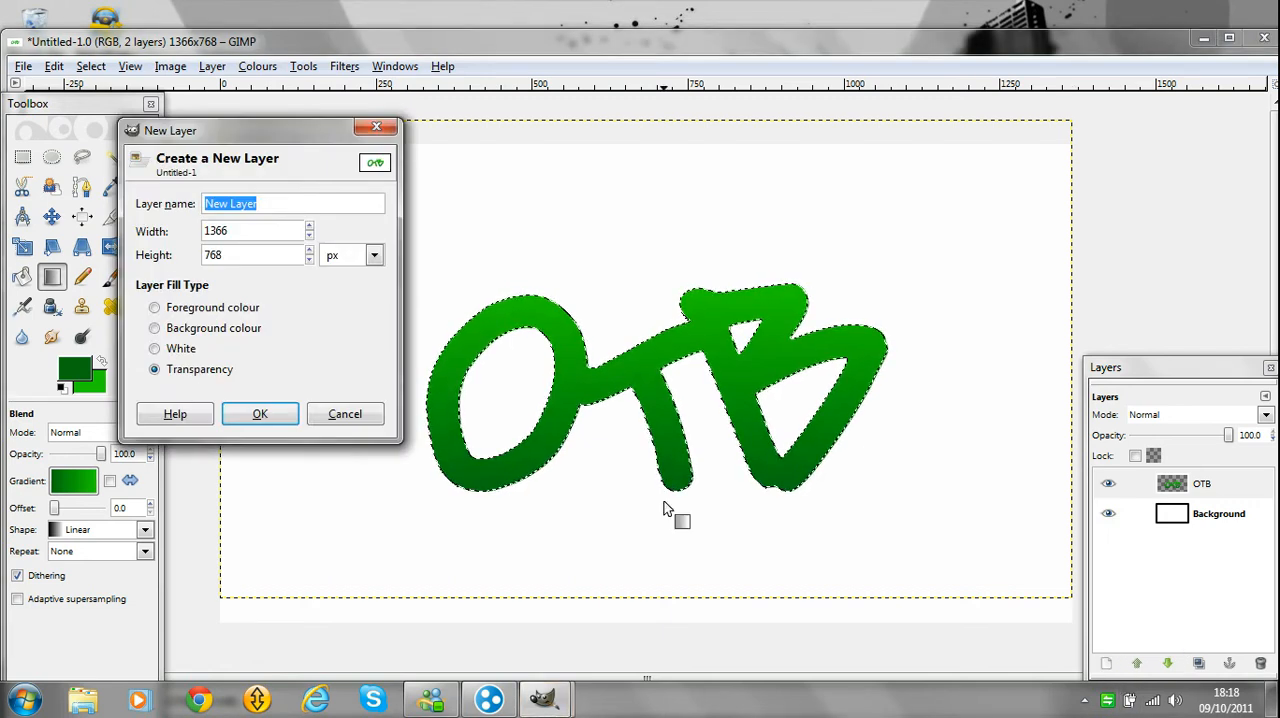
Create a transparent 1366 × 768 px layer and move it directly beneath the OTB layer.
click(260, 414)
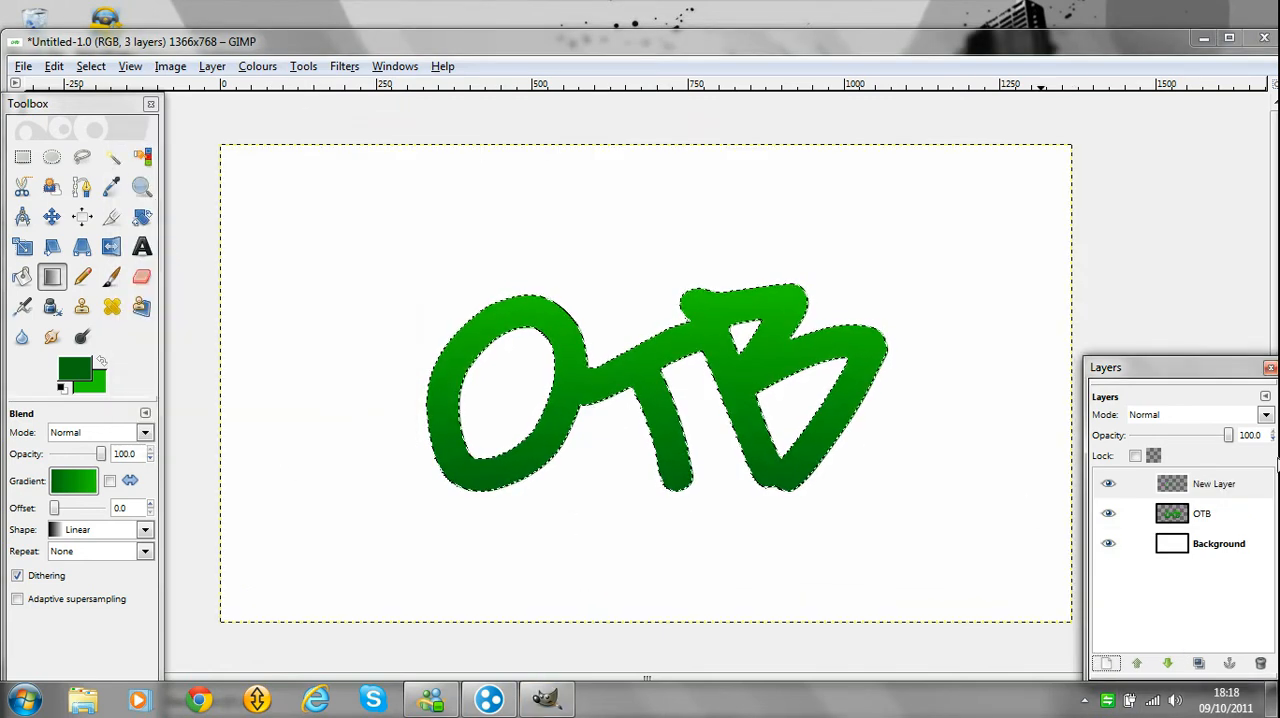
click(1200, 486)
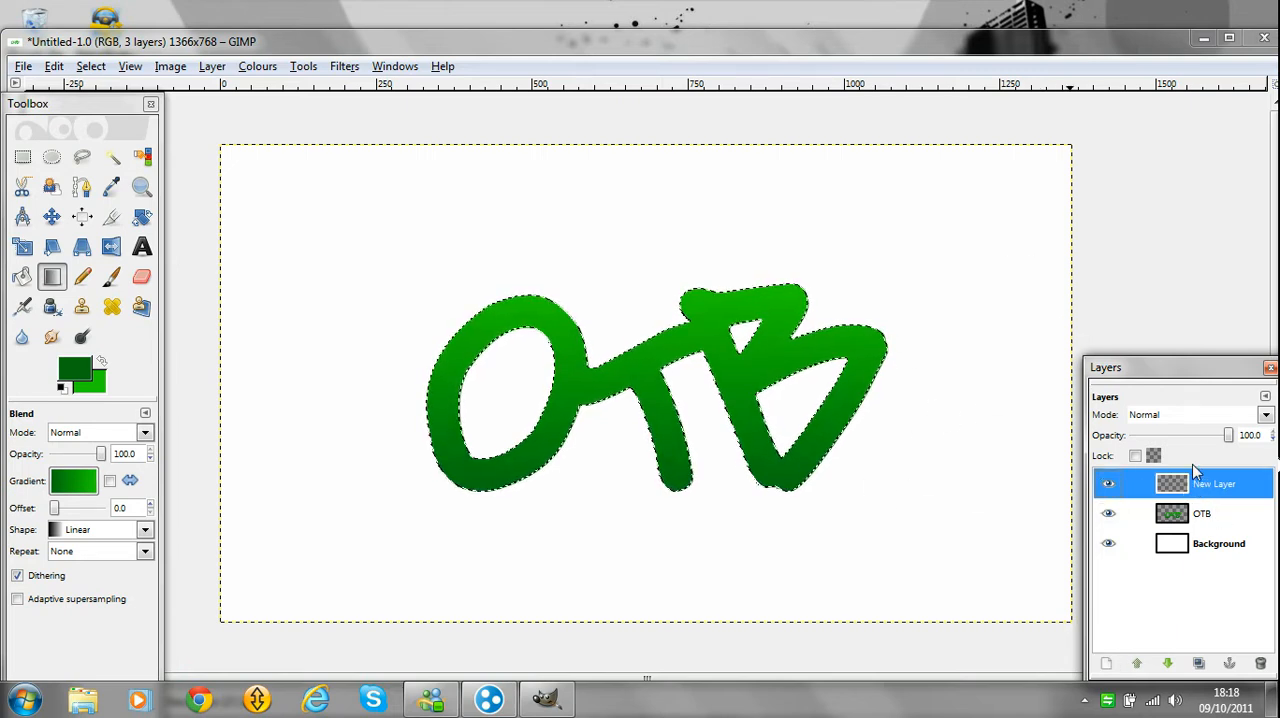
click(1168, 663)
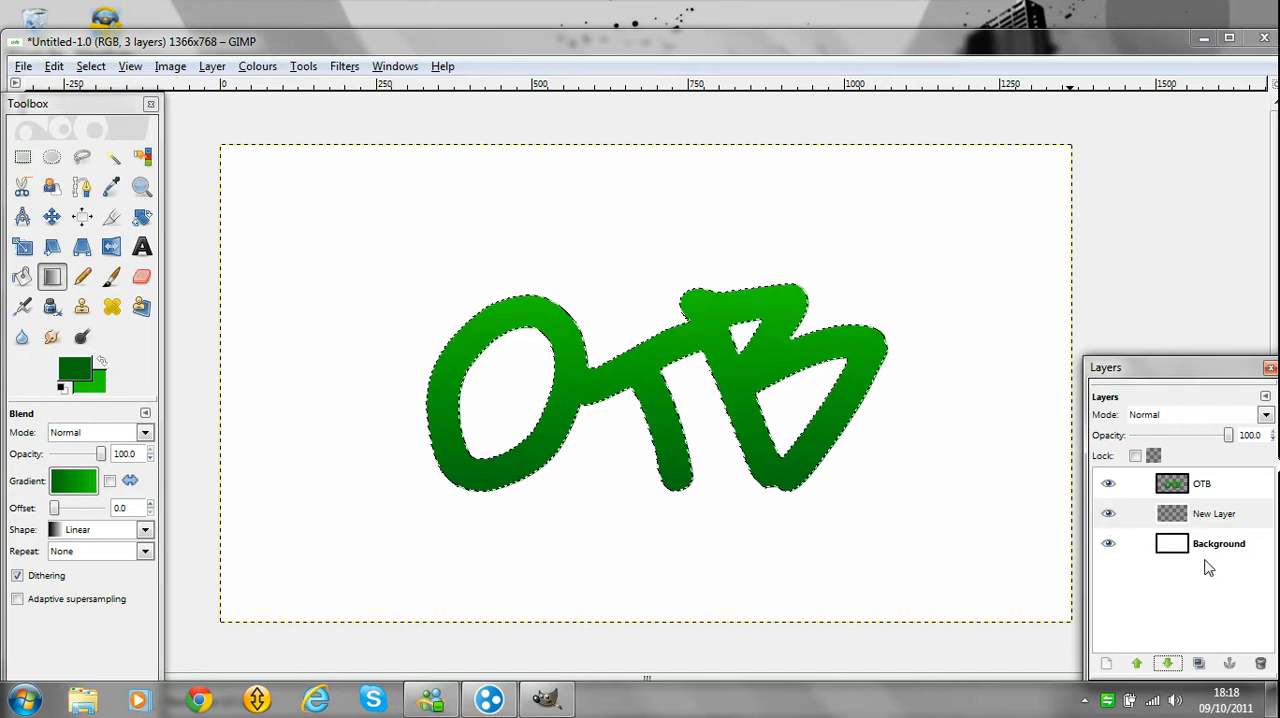
Grow the selection around the OTB lettering by 10 px.
click(90, 66)
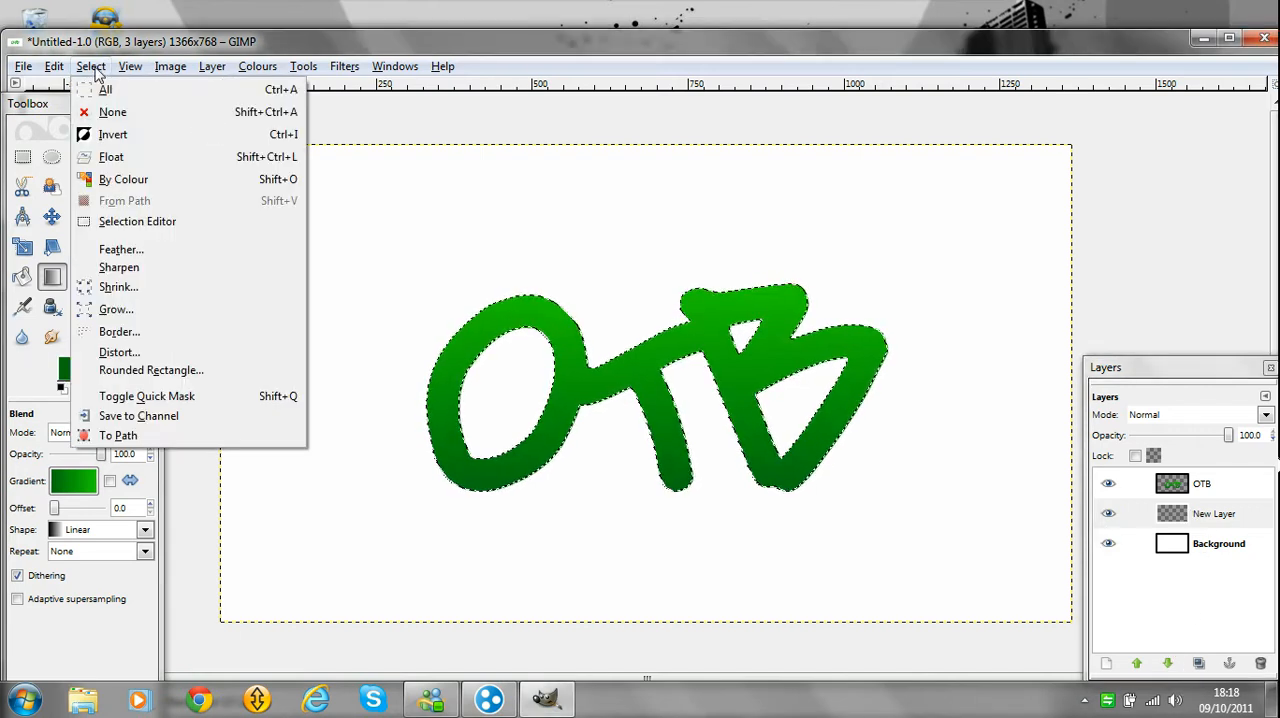
click(118, 309)
key(Tab)
text(19)
key(BackSpace)
text(0)
click(653, 455)
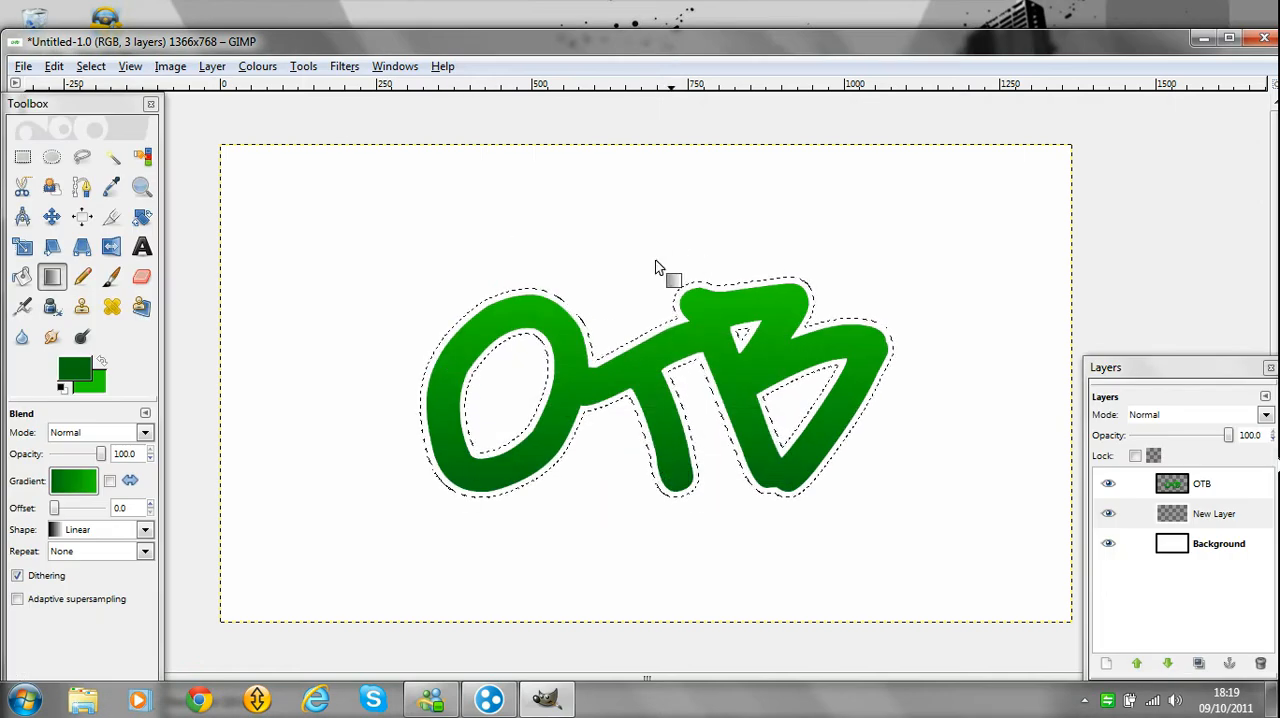
Reset the colours to black and white and bucket-fill the grown selection on the new layer with black as the letters' outline.
click(63, 393)
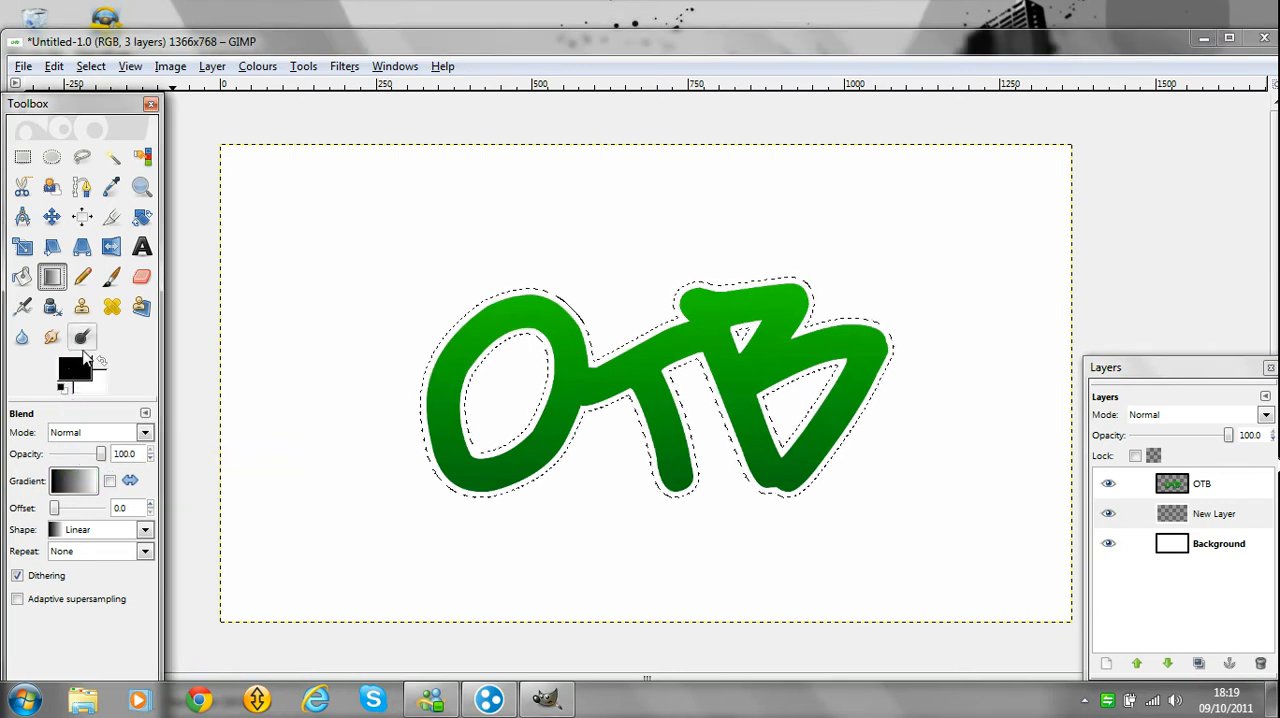
click(22, 278)
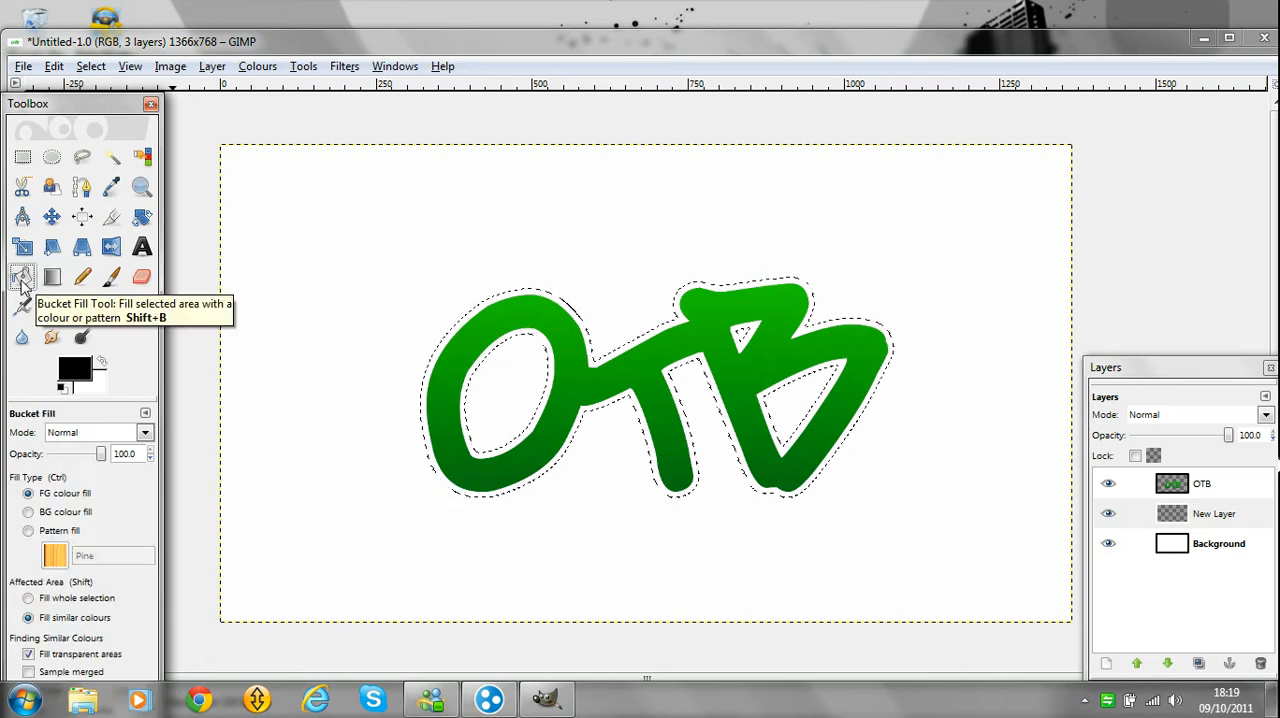
click(492, 320)
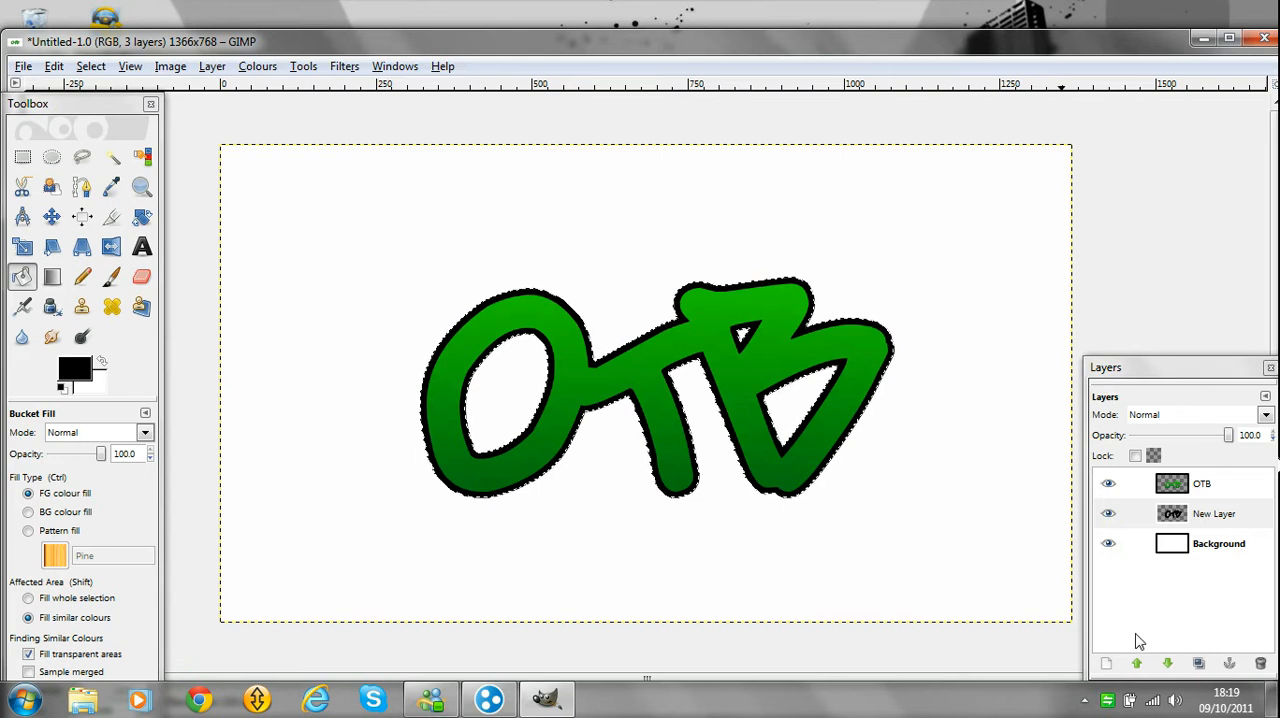
Paint black splatters over the letters on the OTB layer with a SparklingTea splatter brush at 25 opacity, adding smaller ones at scale 0.23.
click(1193, 485)
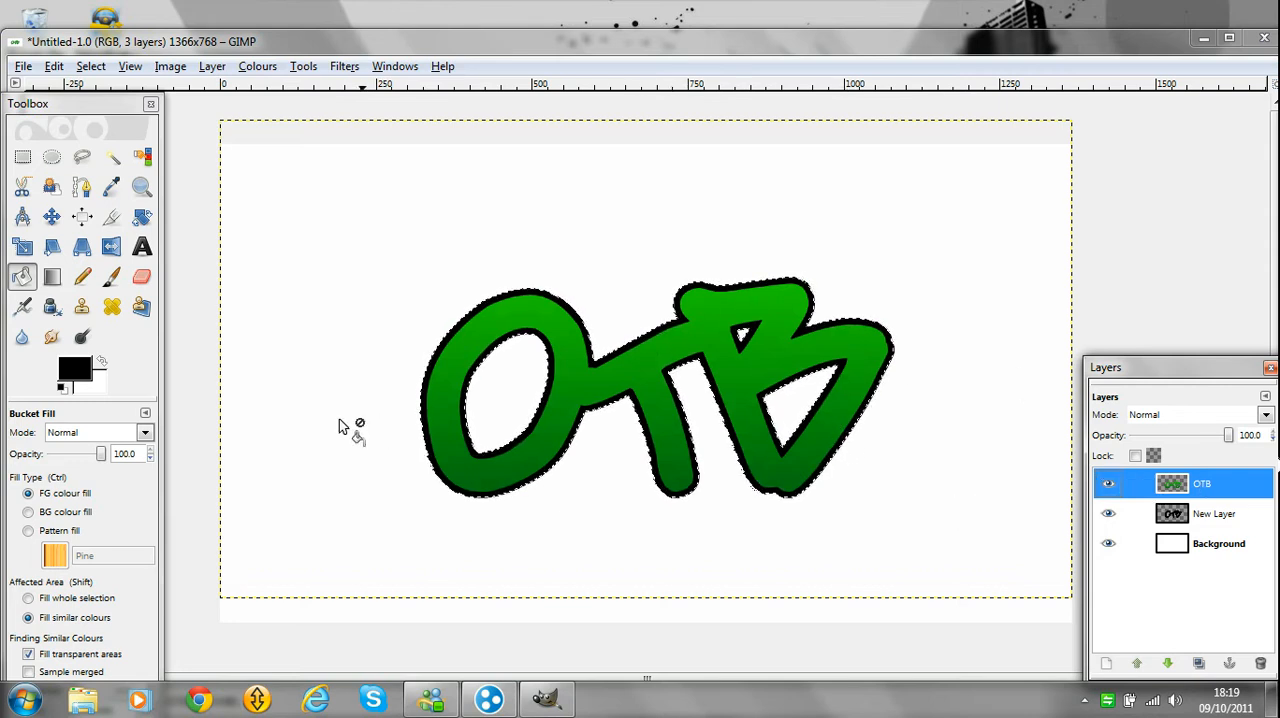
click(111, 277)
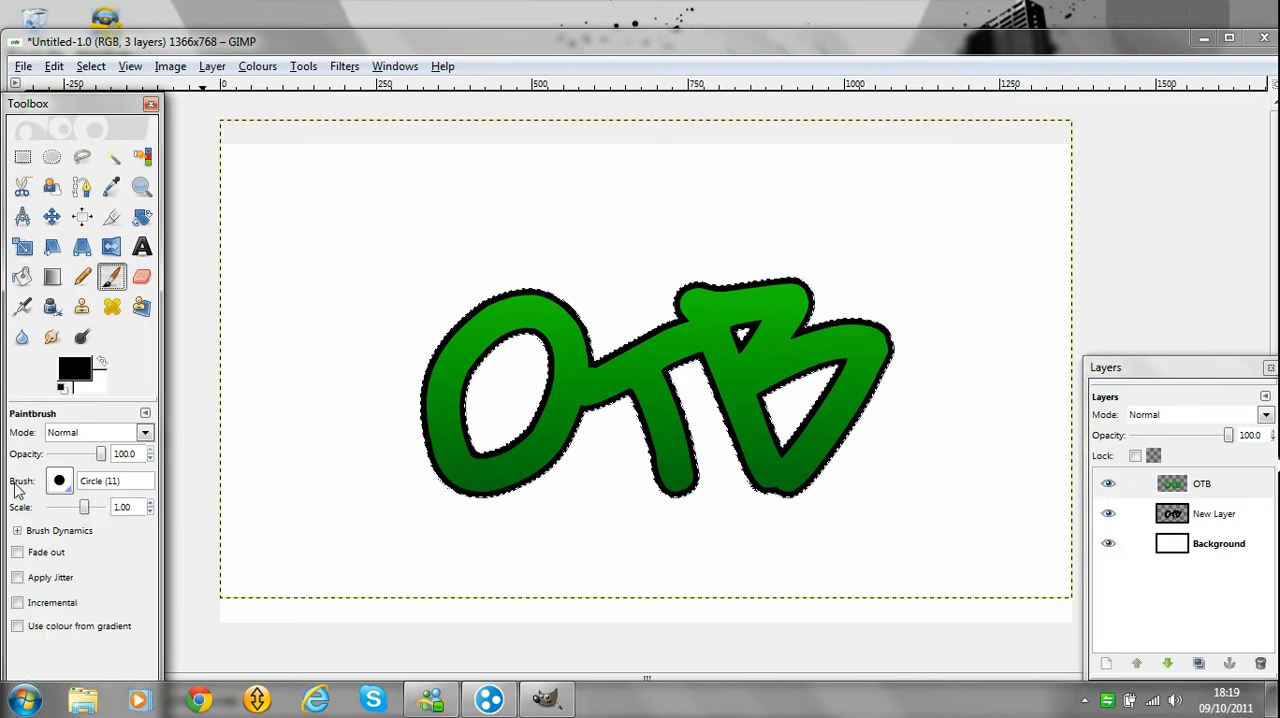
click(59, 482)
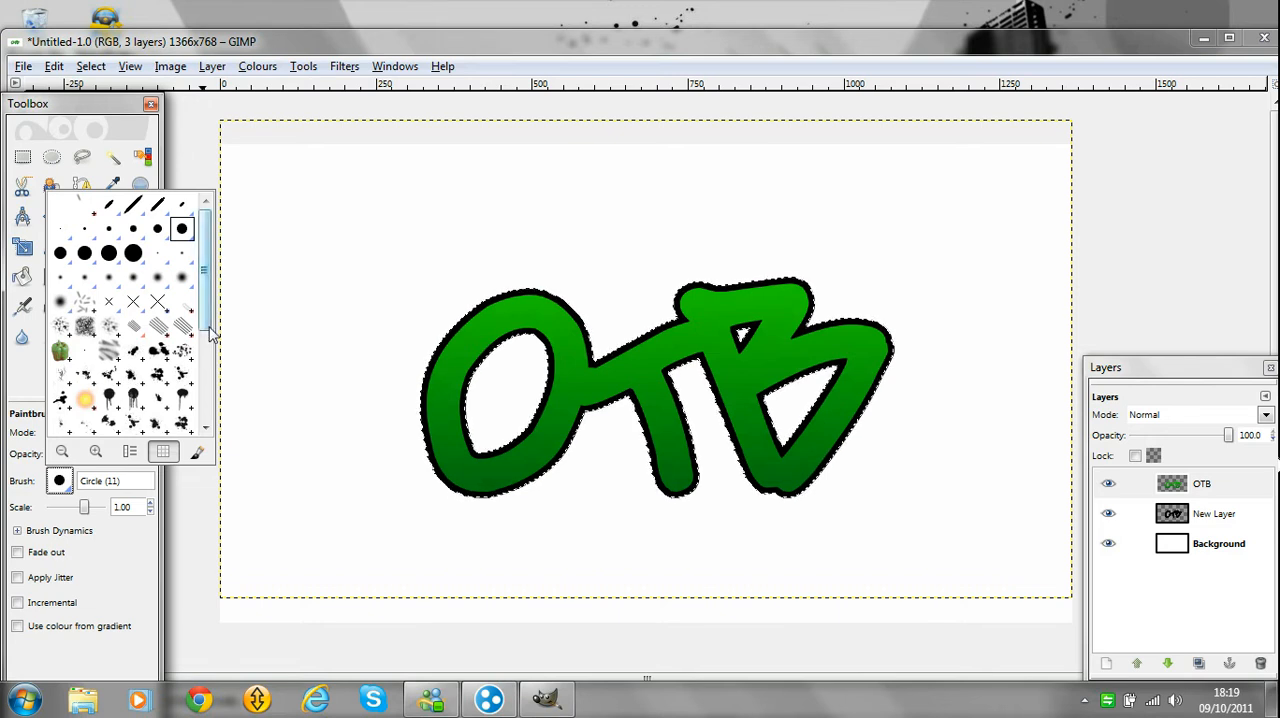
click(168, 380)
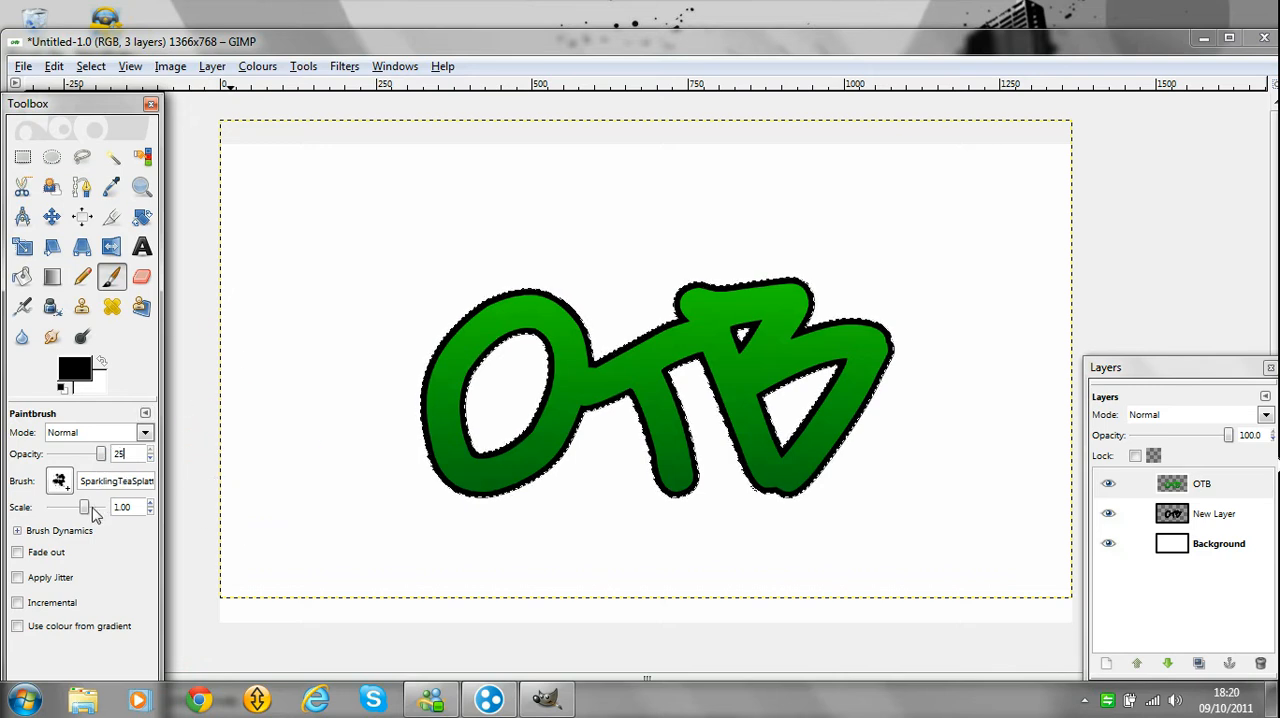
click(491, 282)
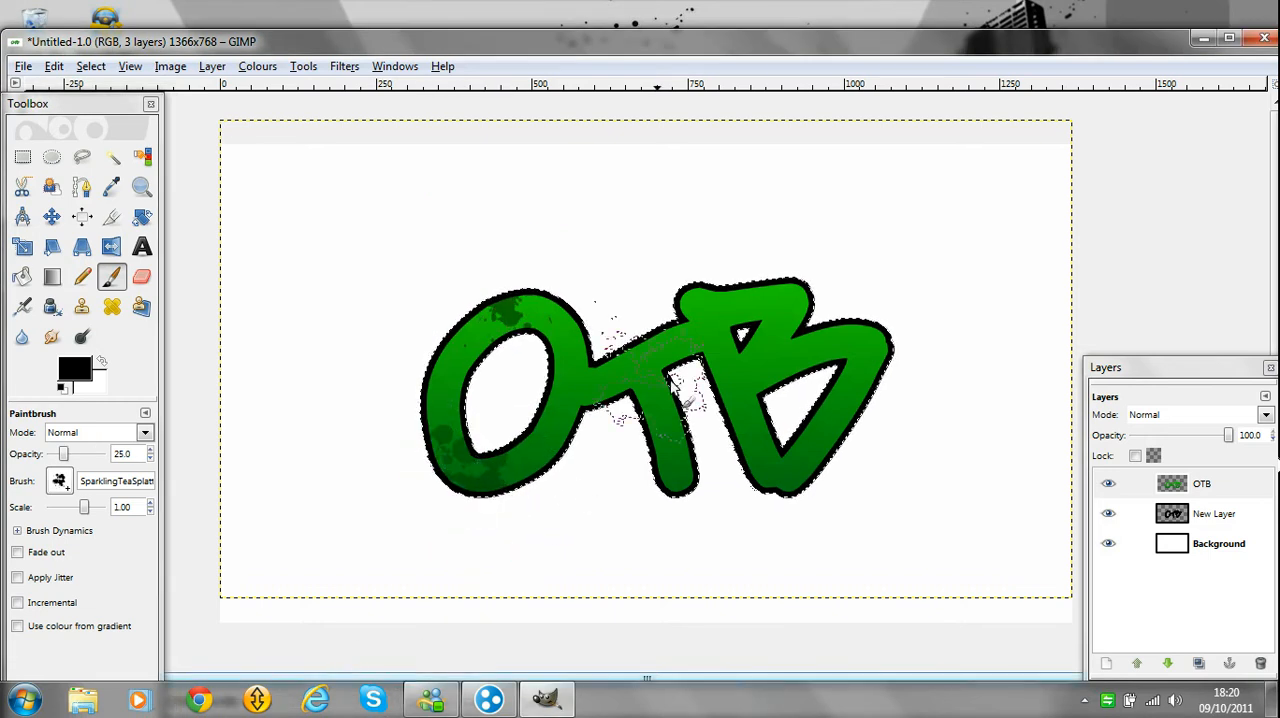
click(650, 332)
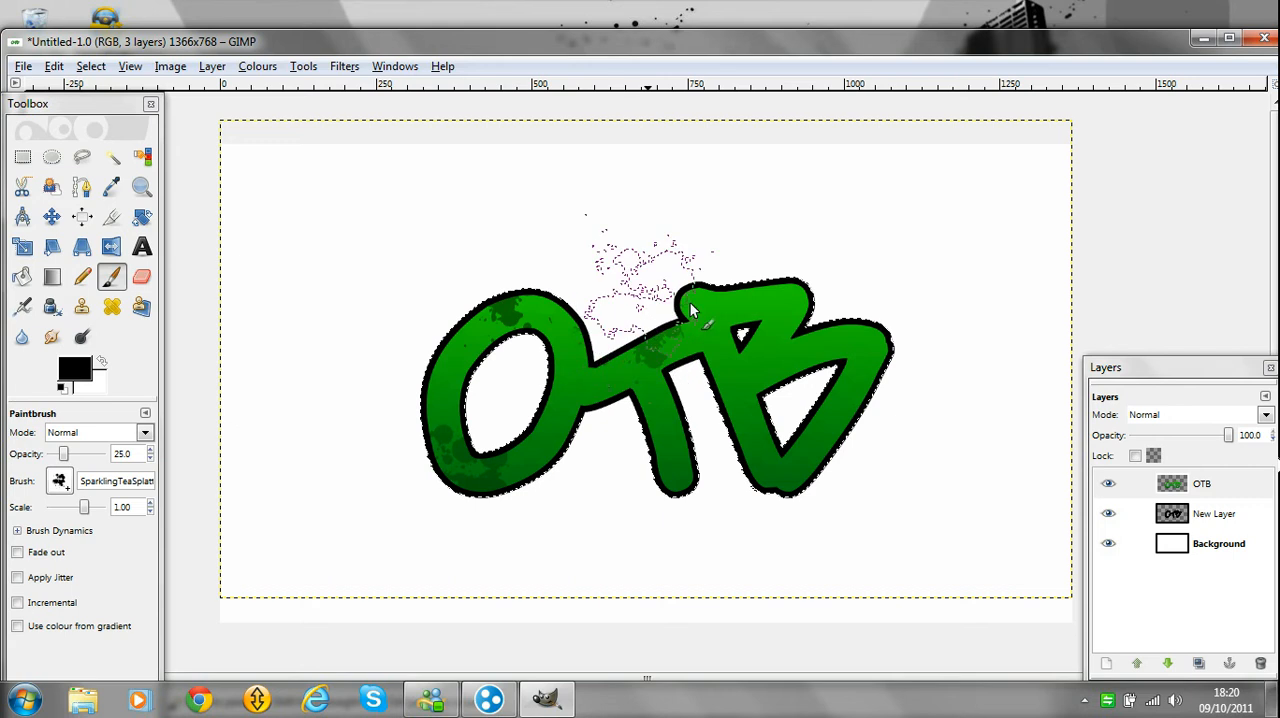
click(640, 508)
click(772, 510)
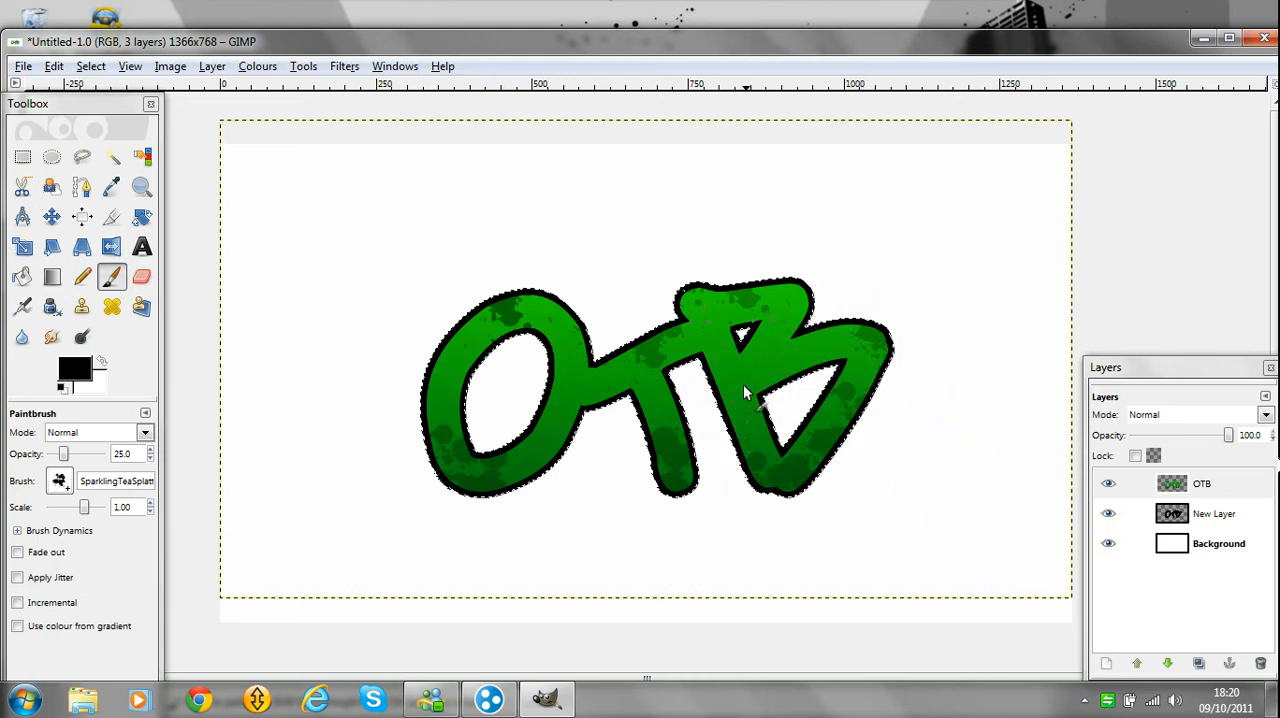
drag(98, 514, 77, 512)
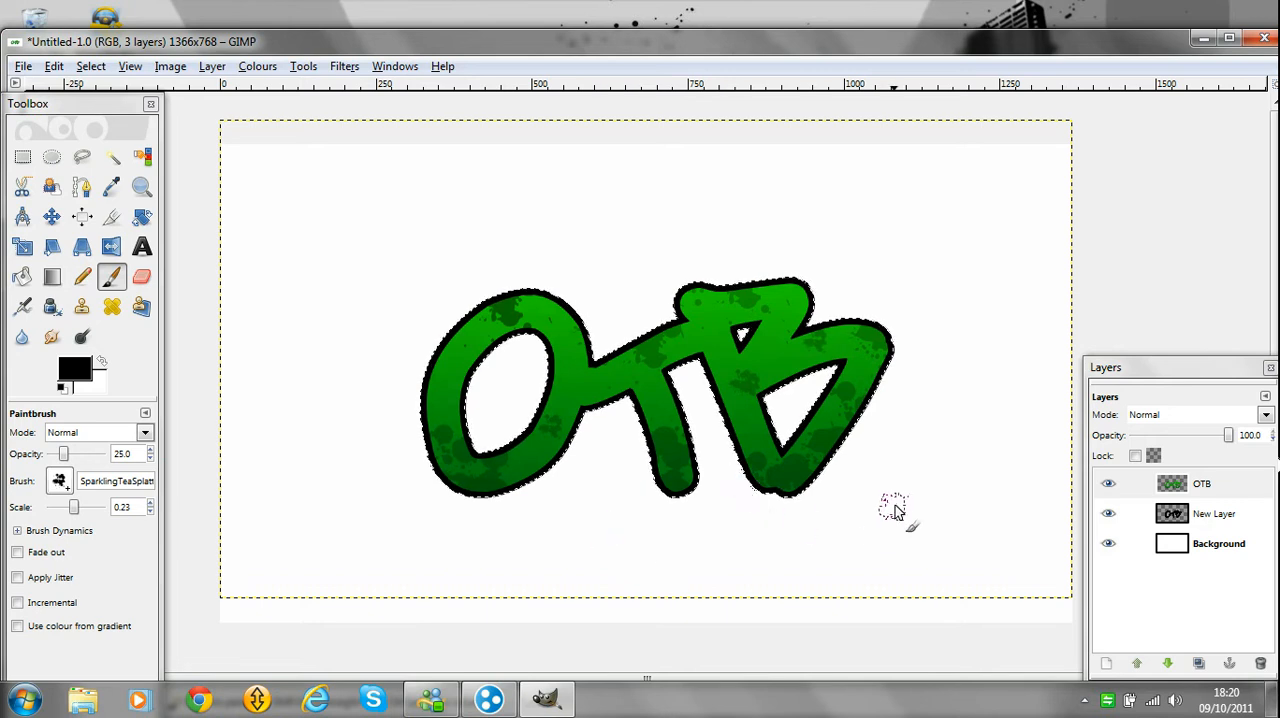
Add another transparent 1366 × 768 px layer and place it between the black outline layer and the Background.
click(1105, 663)
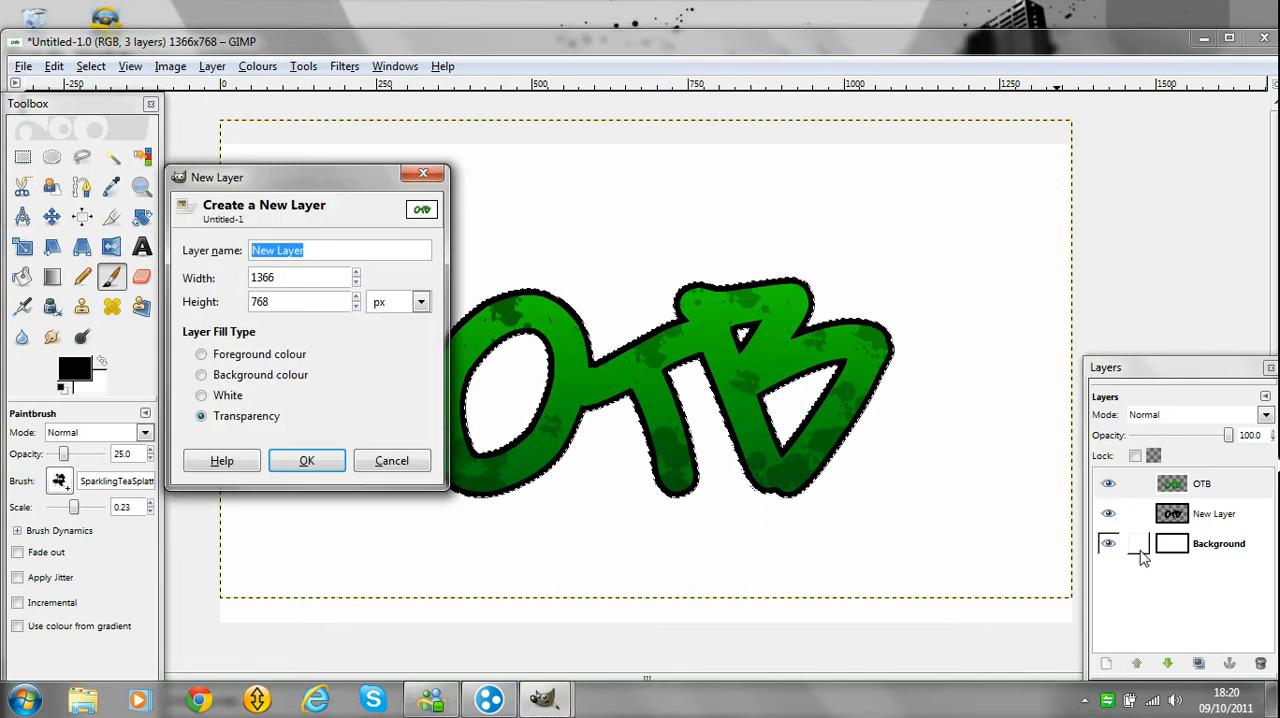
click(307, 460)
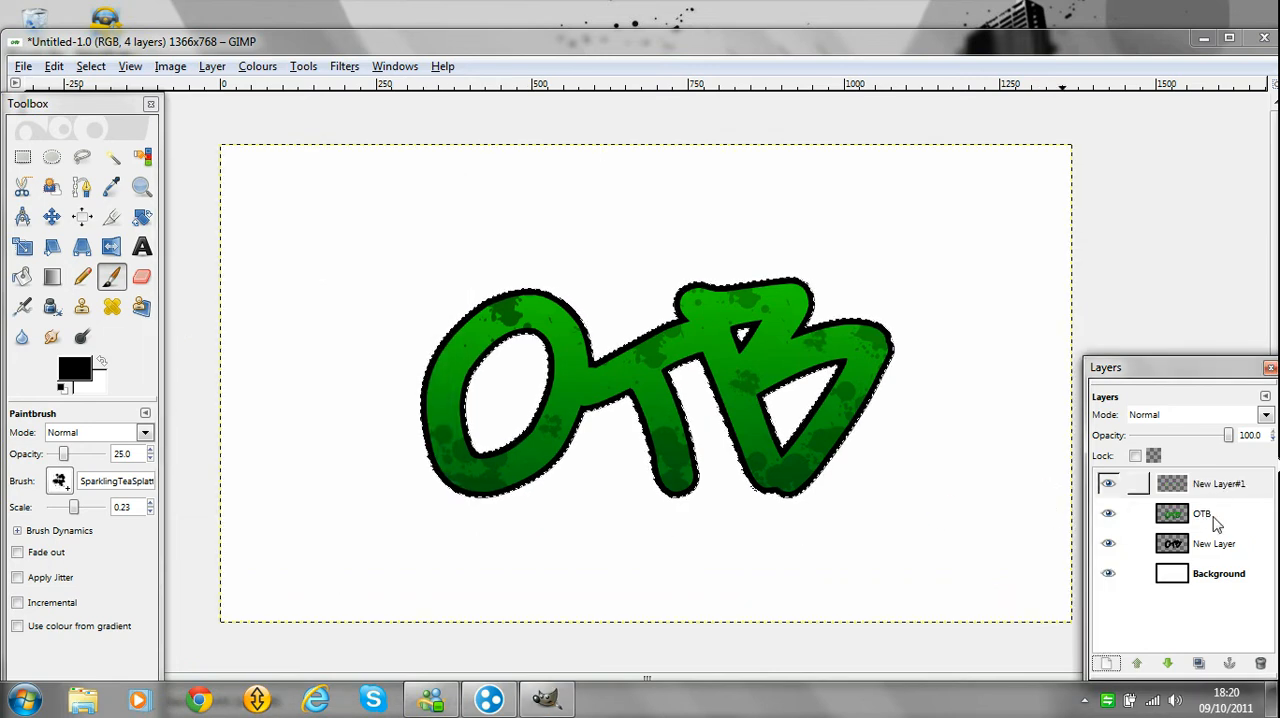
click(1170, 665)
click(1170, 665)
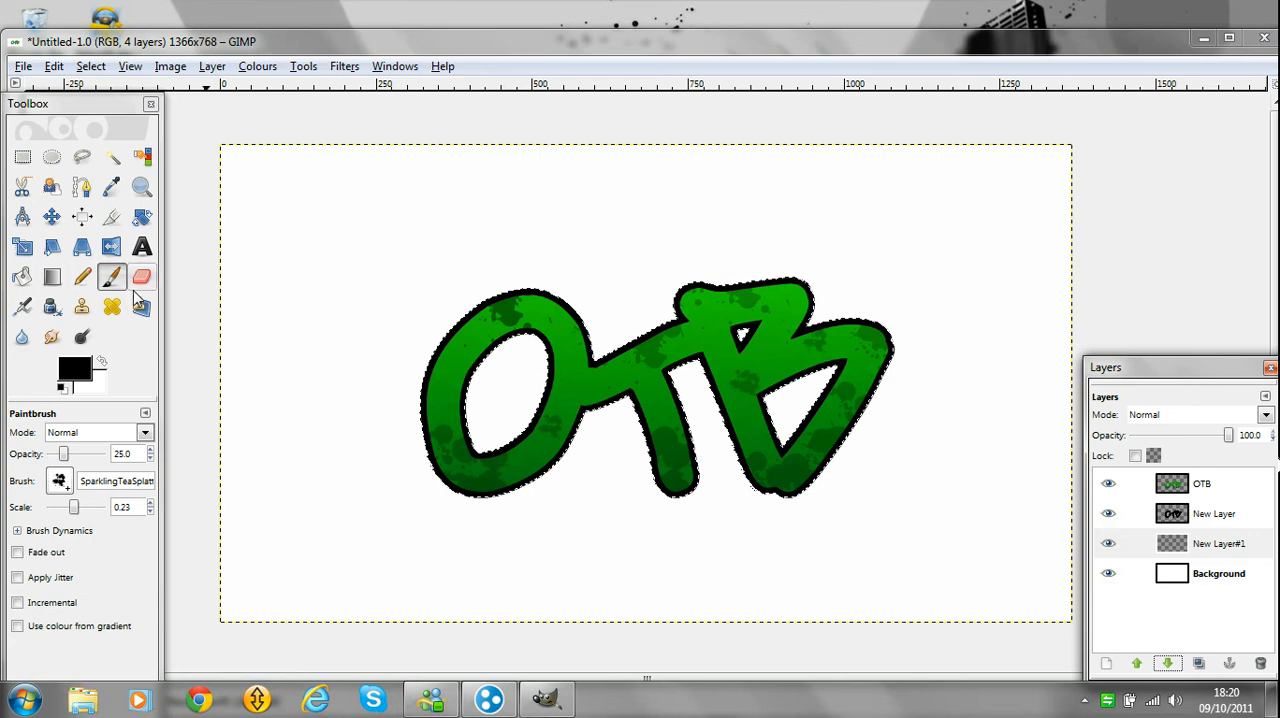
Set the Paintbrush to the SS-urban-designs grunge brush with scale 0.50 and opacity 100.
click(60, 483)
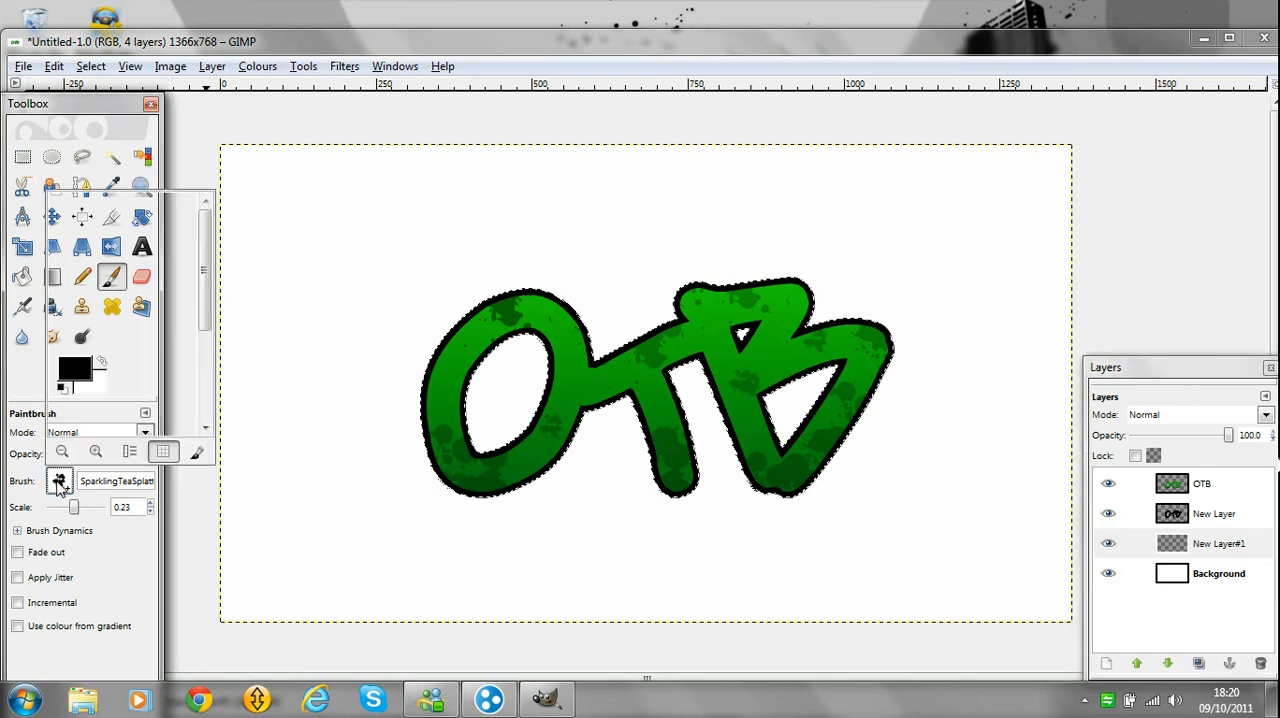
drag(203, 284, 210, 387)
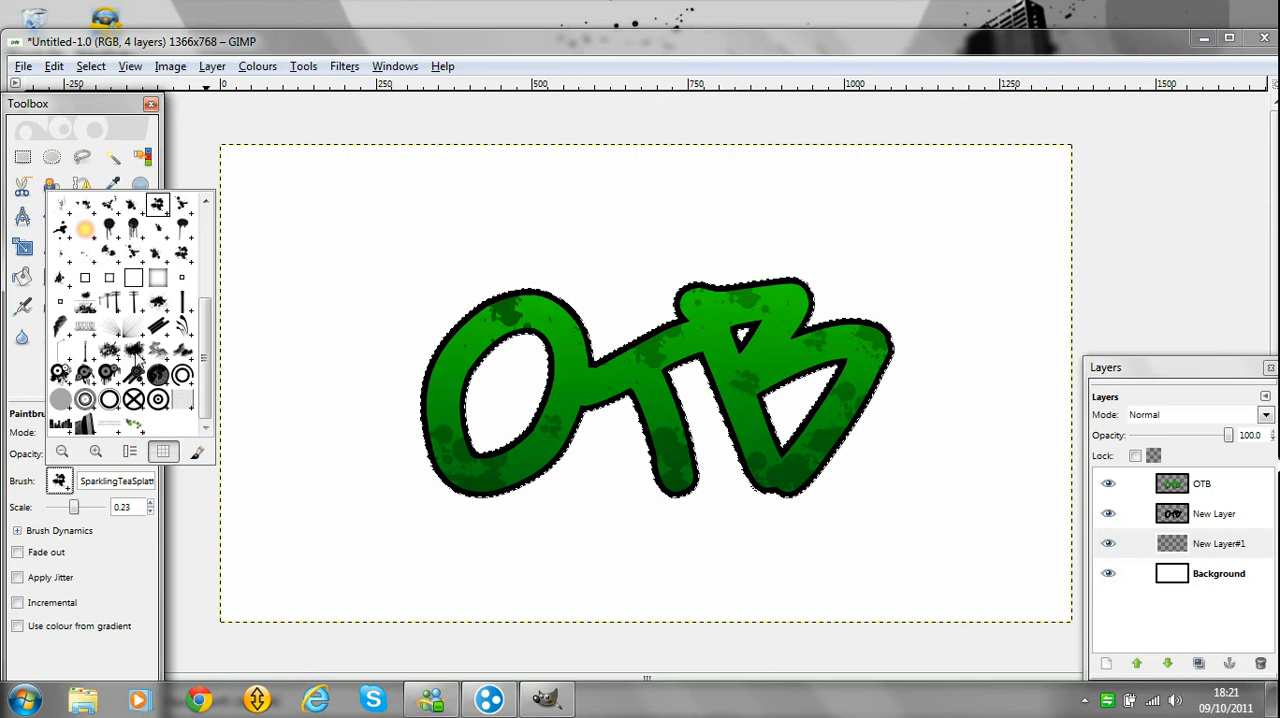
click(136, 348)
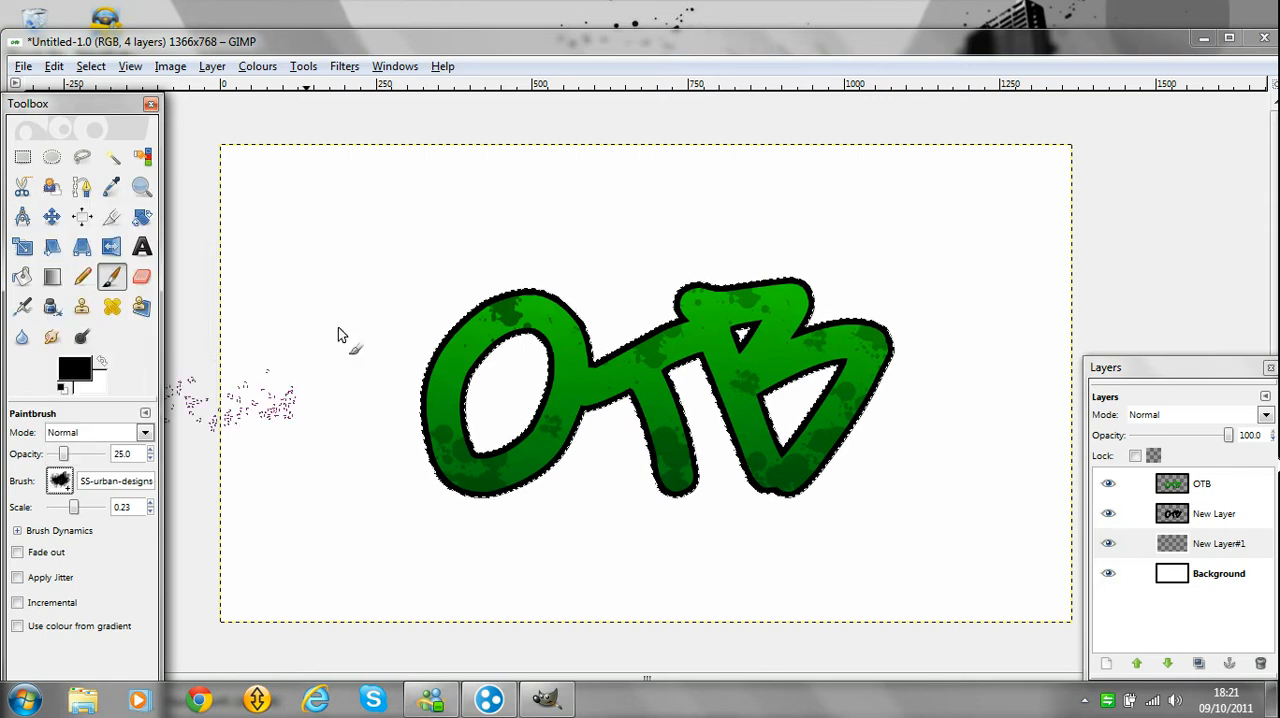
click(77, 511)
drag(77, 511, 86, 511)
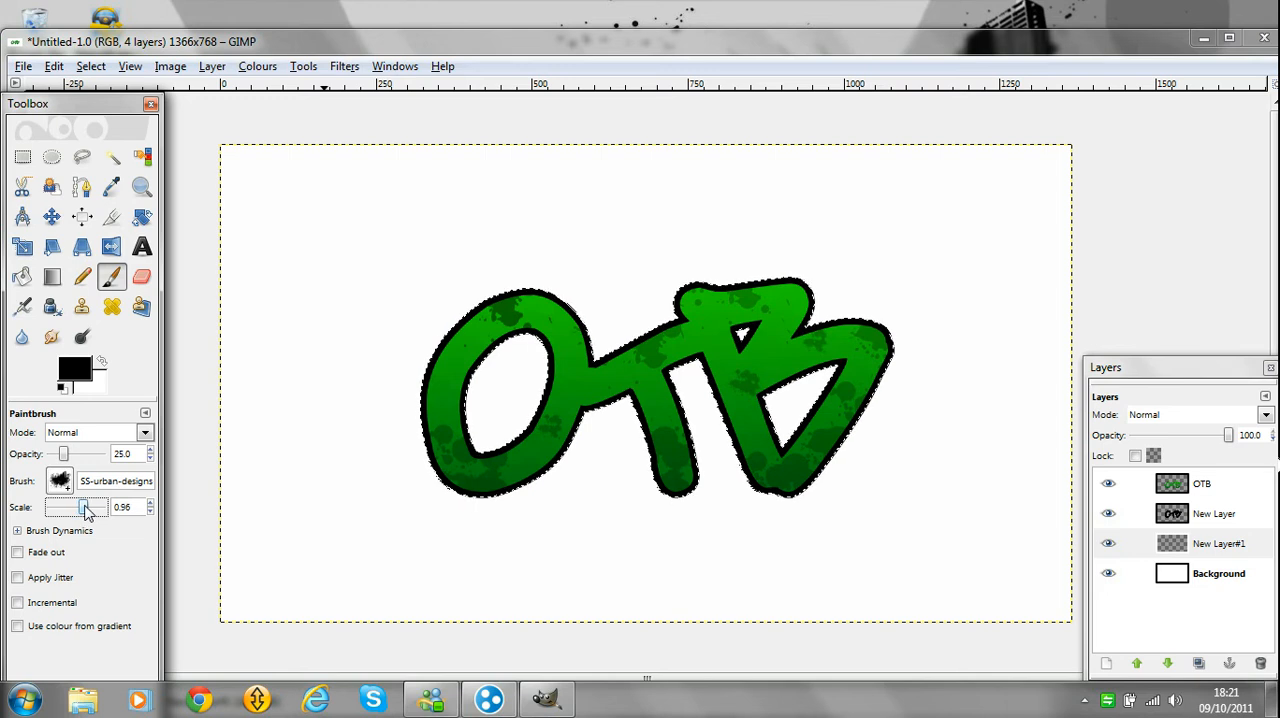
drag(88, 511, 83, 512)
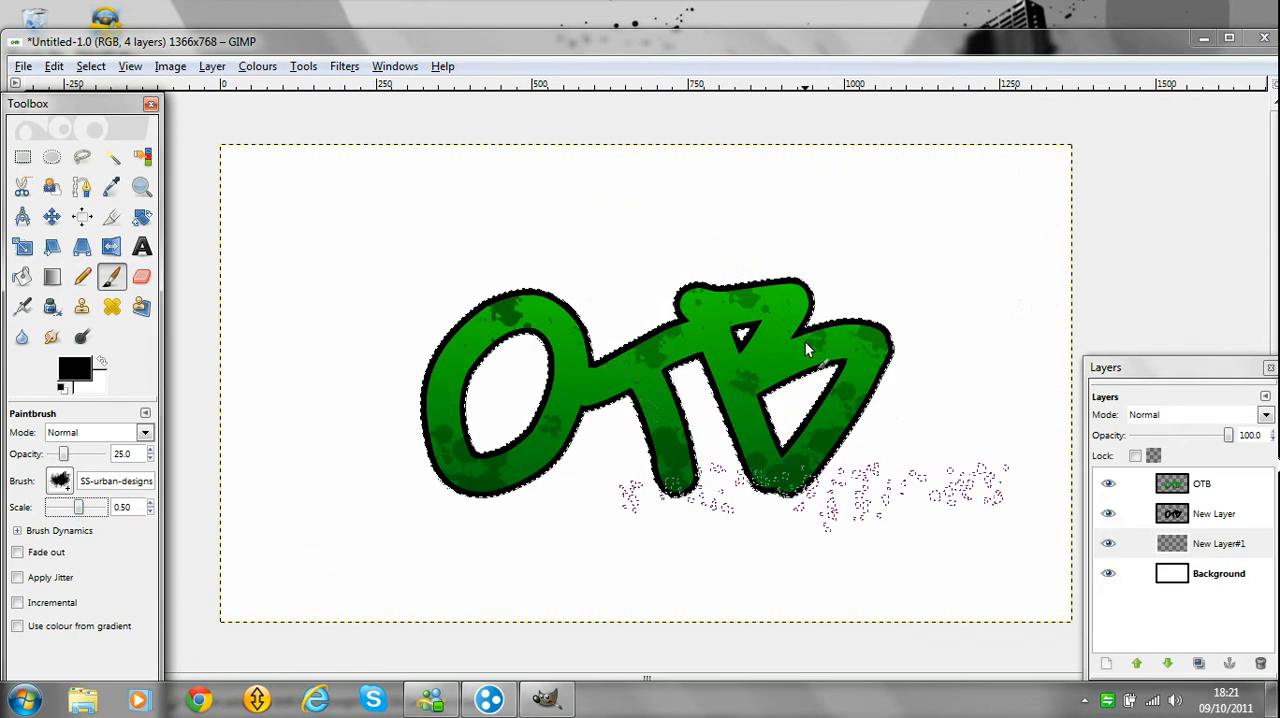
drag(64, 454, 104, 454)
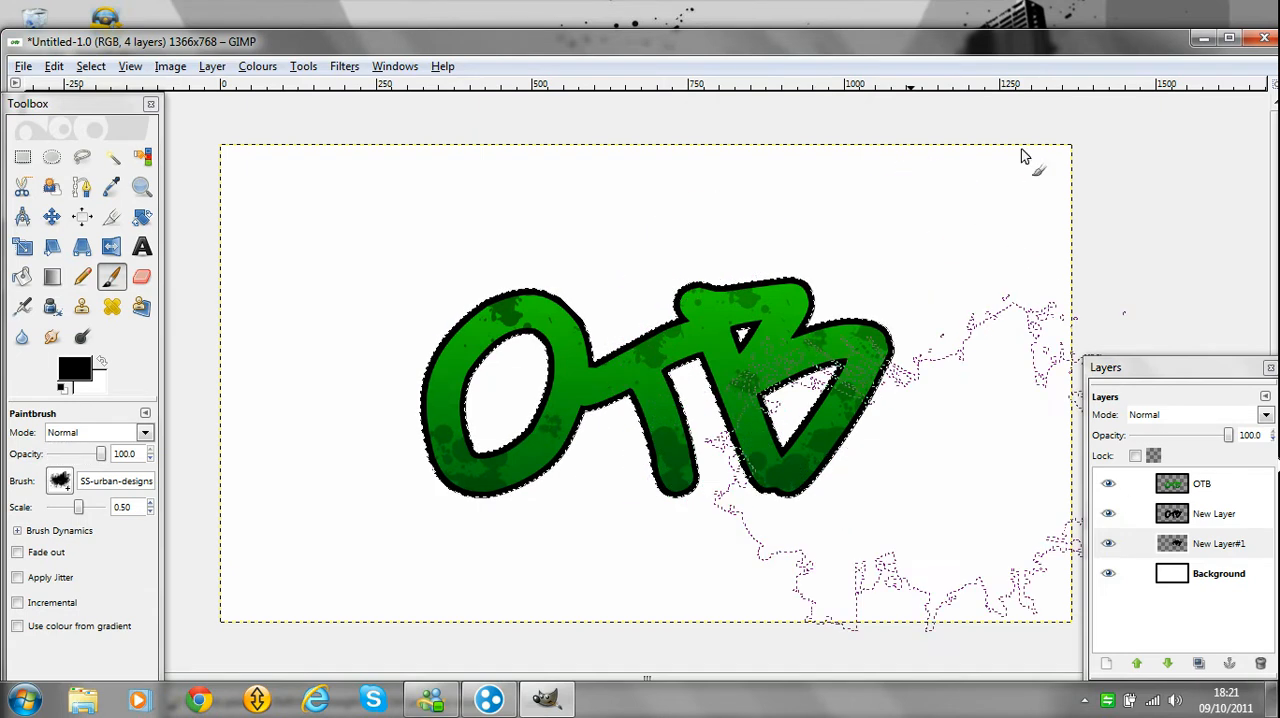
Clear the selection and stamp the black urban building design behind the letter B.
click(86, 68)
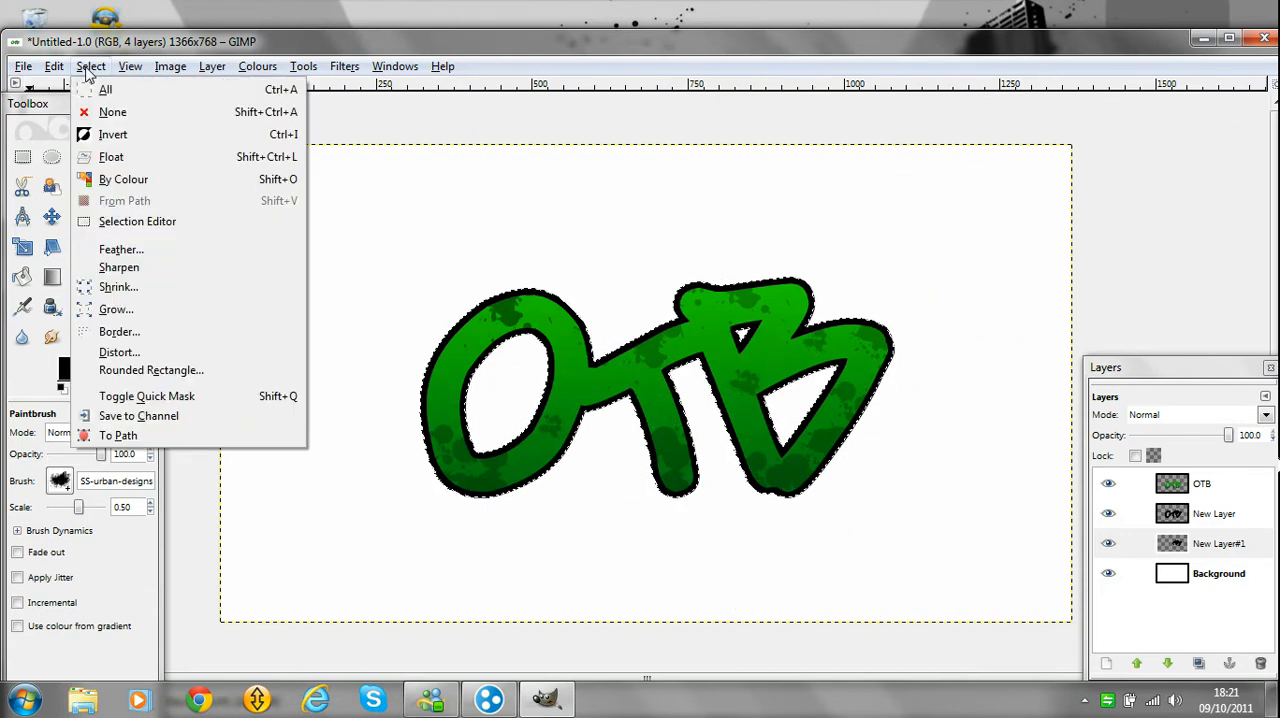
click(90, 66)
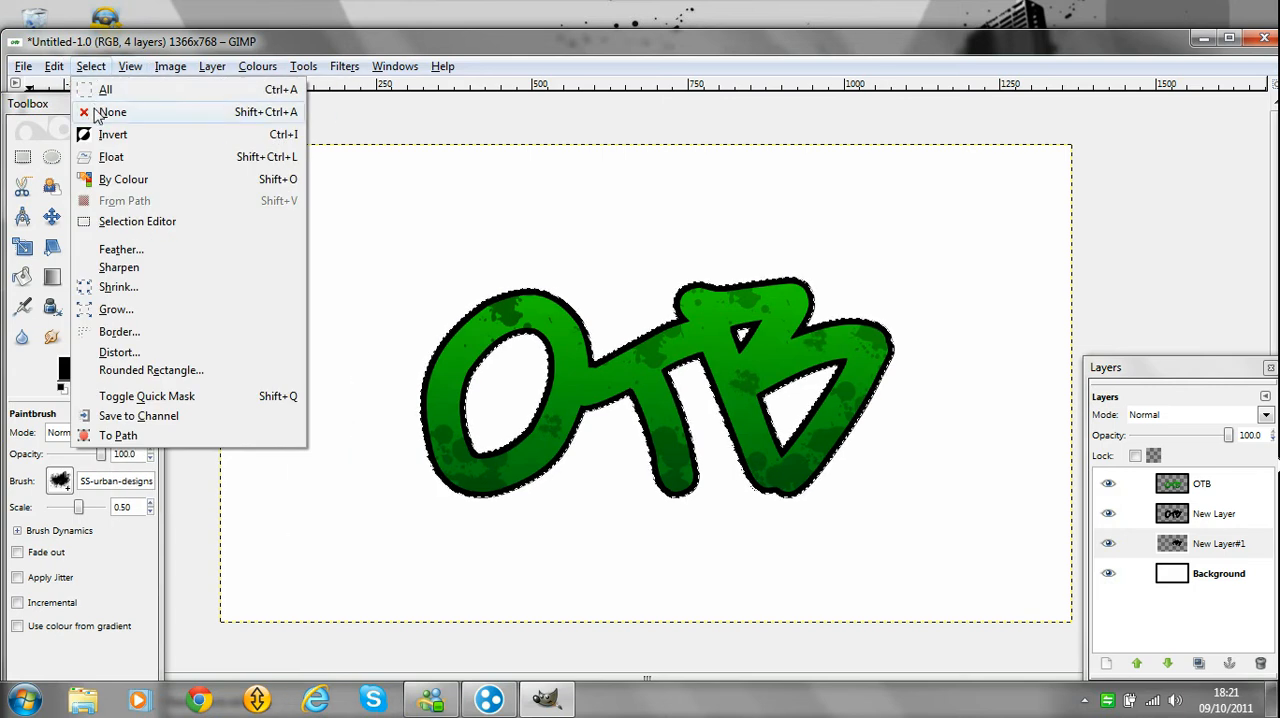
click(103, 111)
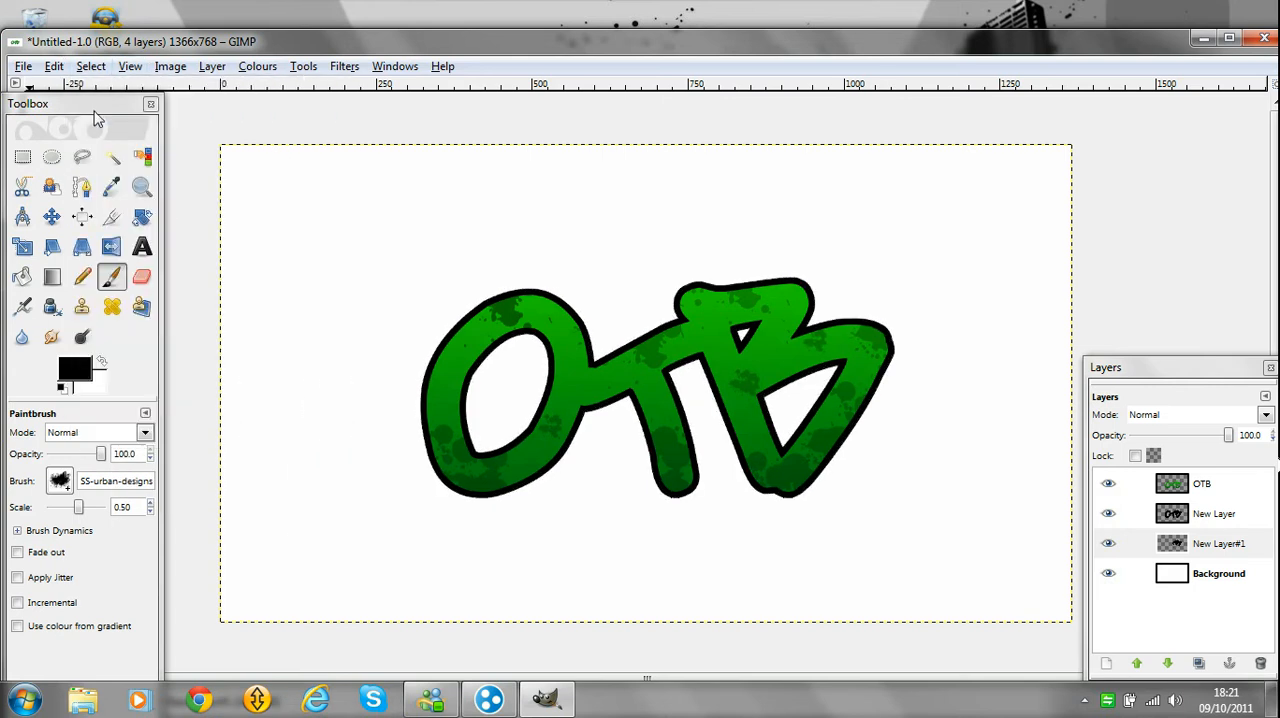
click(815, 337)
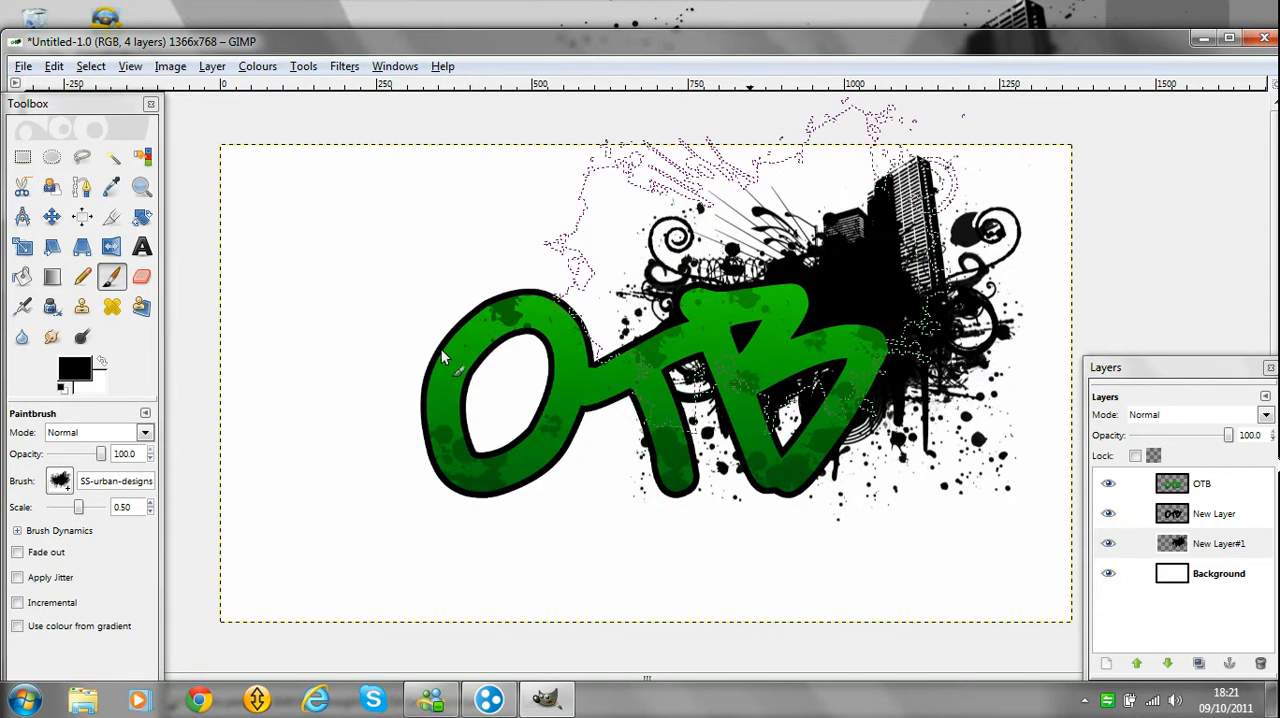
Stamp a large black splatter behind the letter O with Splatter Brush 8 at scale 0.50.
click(60, 481)
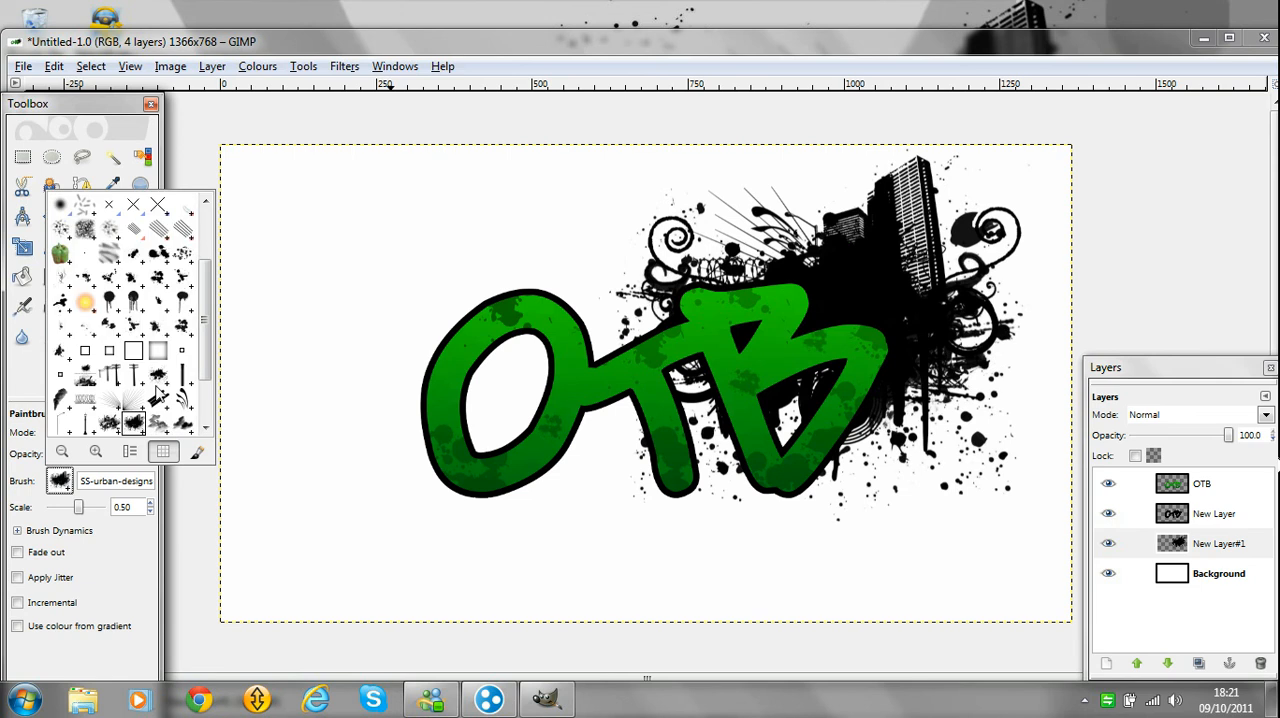
click(179, 324)
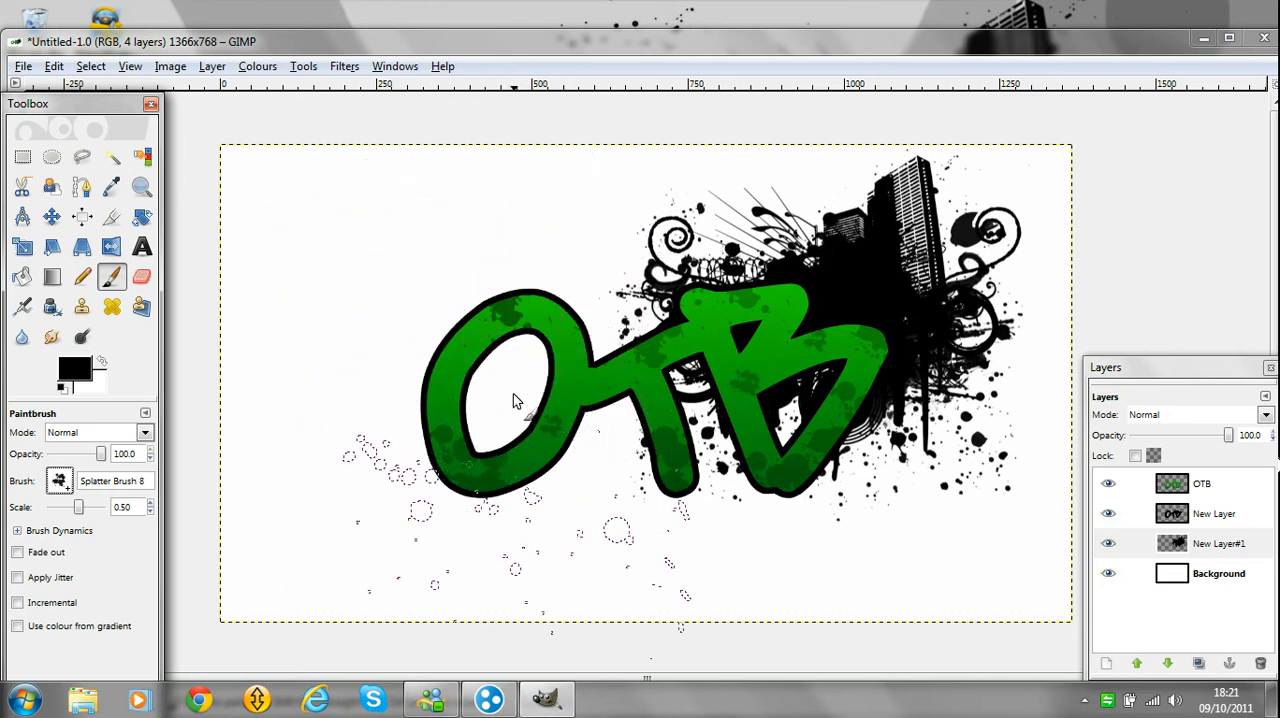
click(513, 393)
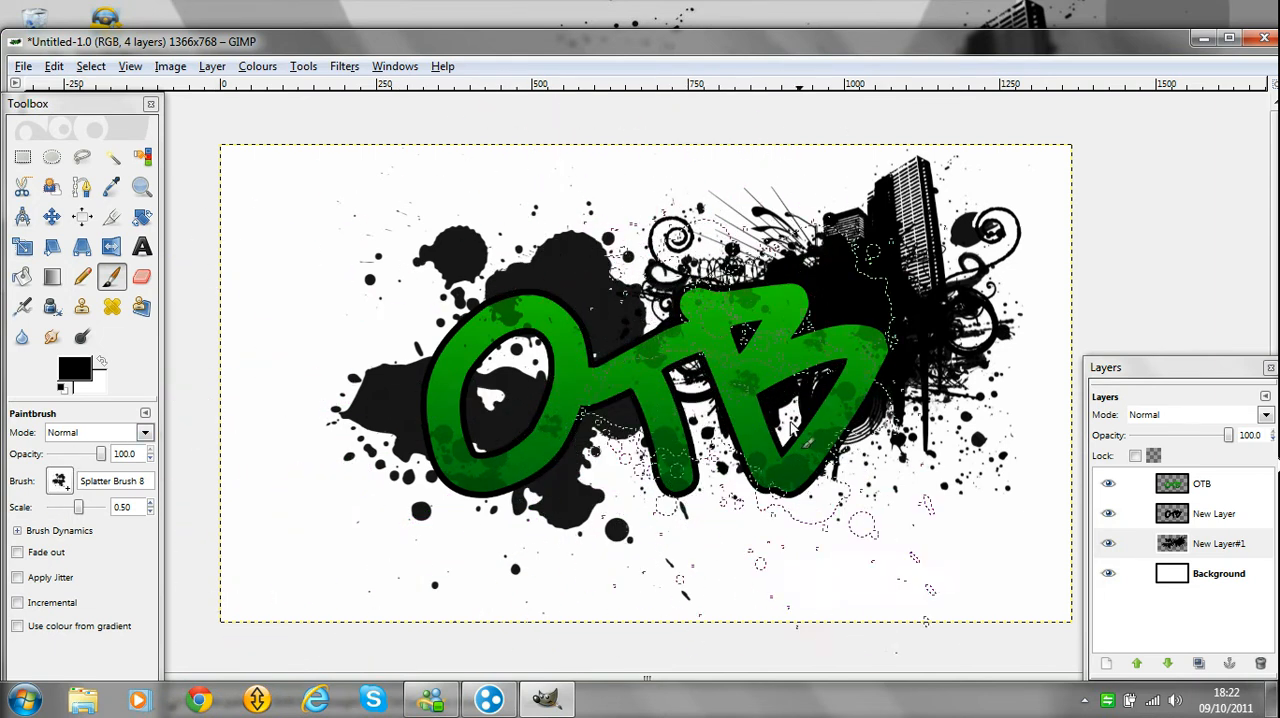
Stamp fine black splatter behind the lettering with another SparklingTea splatter brush at scale 1.42.
click(60, 481)
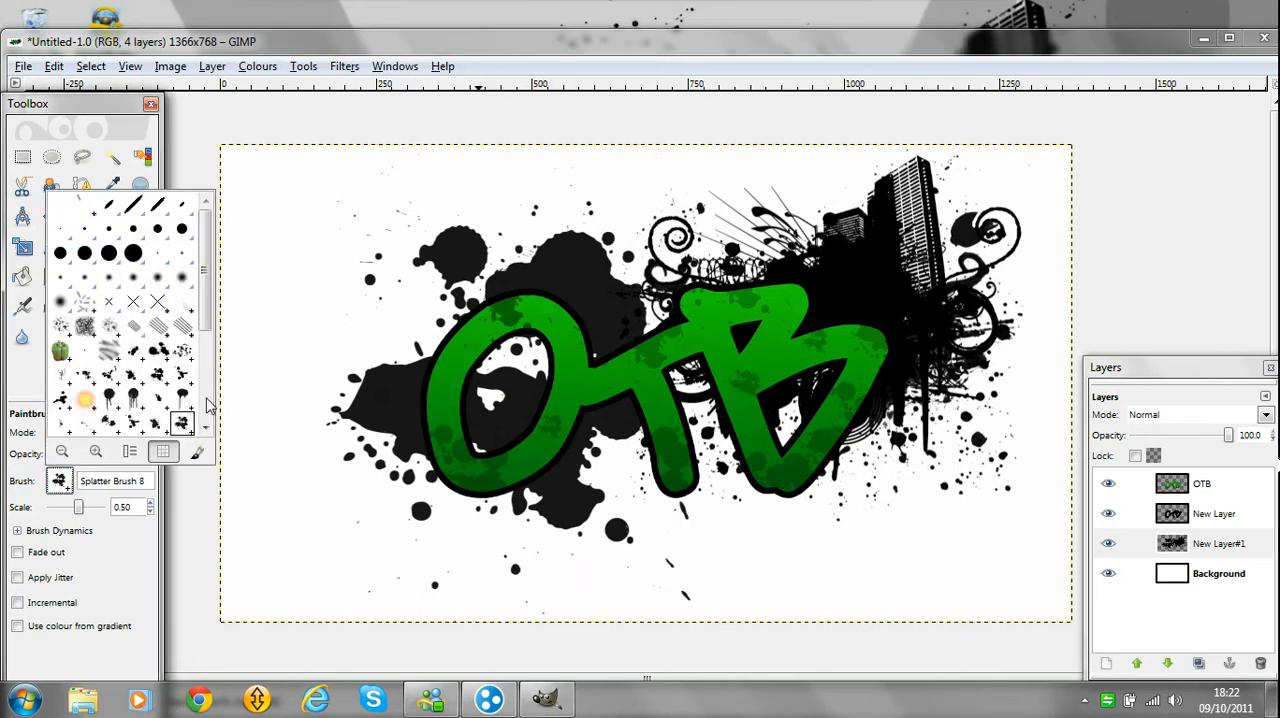
click(88, 379)
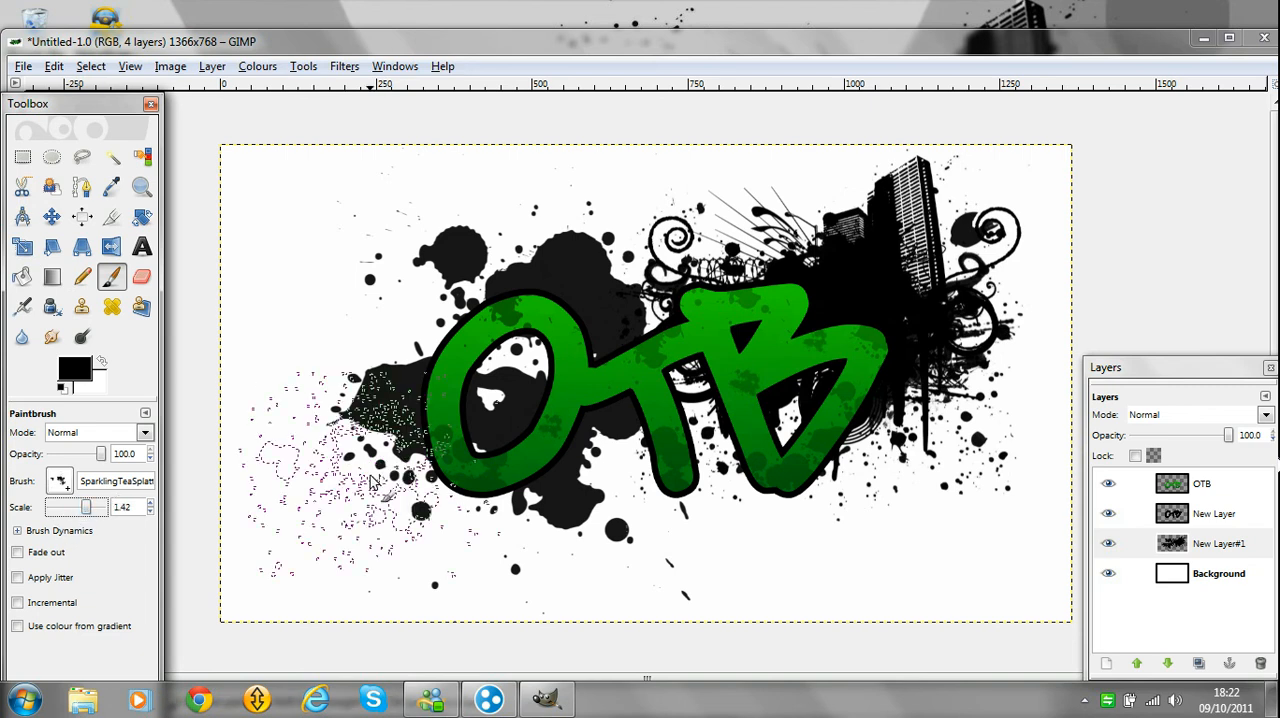
click(668, 435)
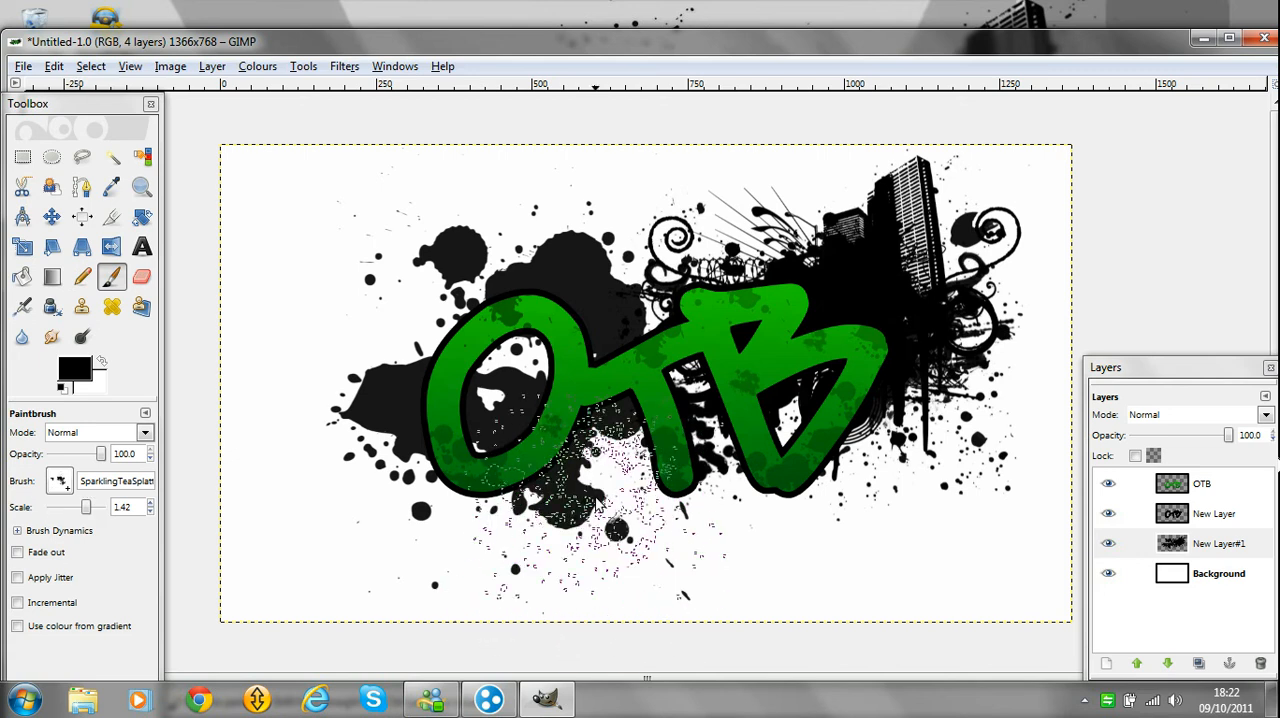
Stamp another black SparklingTea splatter around the upper-left side of the letter O.
click(464, 334)
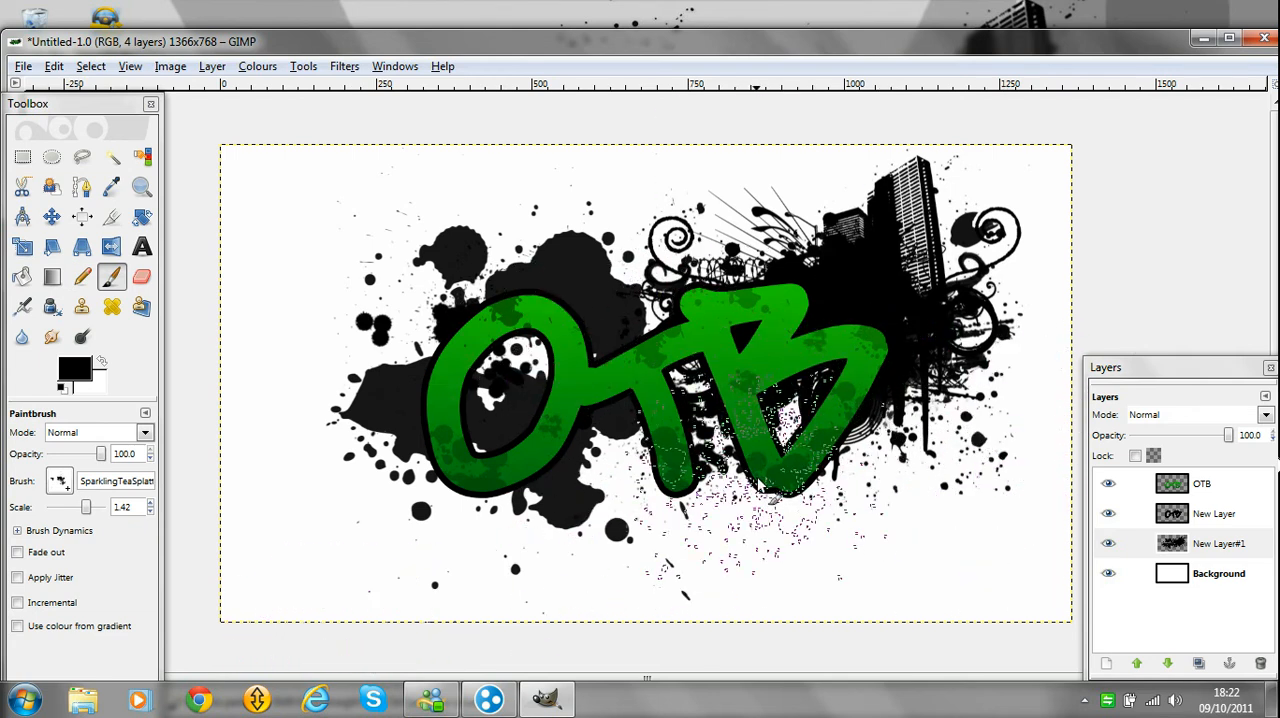
Make the Background layer active and look at the existing desktop wallpaper as a reference for the background design.
click(1228, 583)
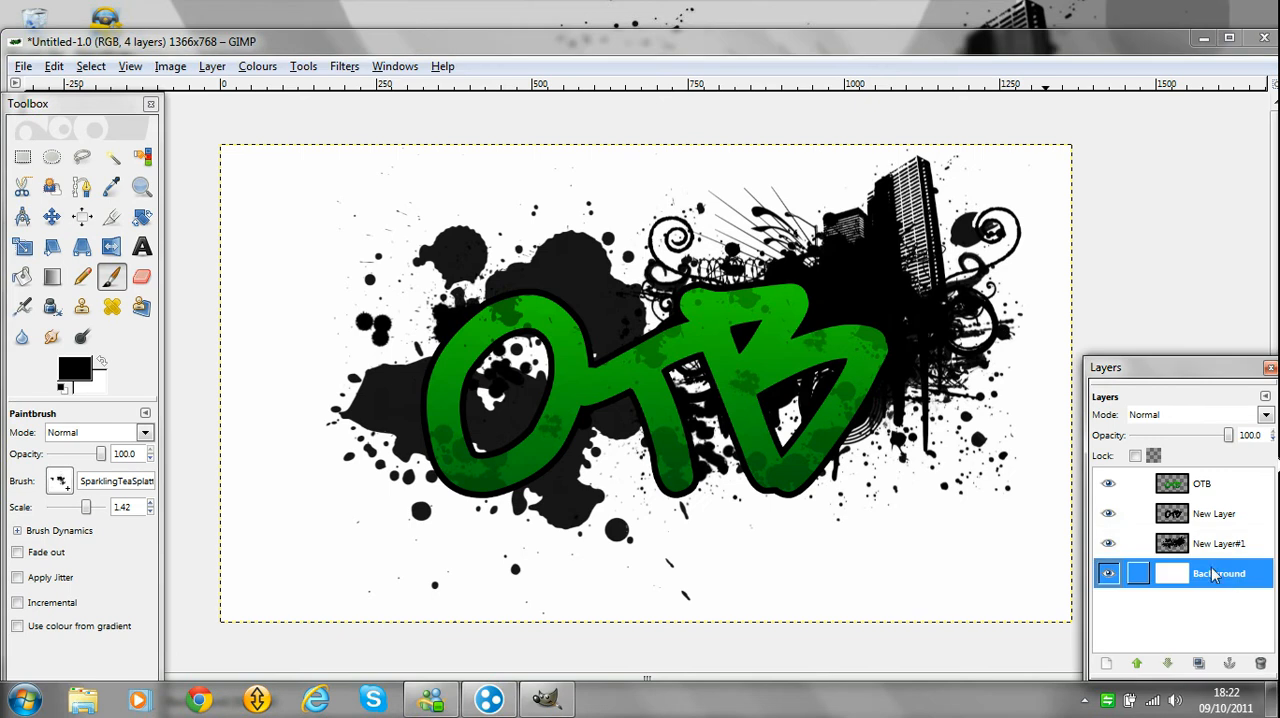
right_click(1213, 577)
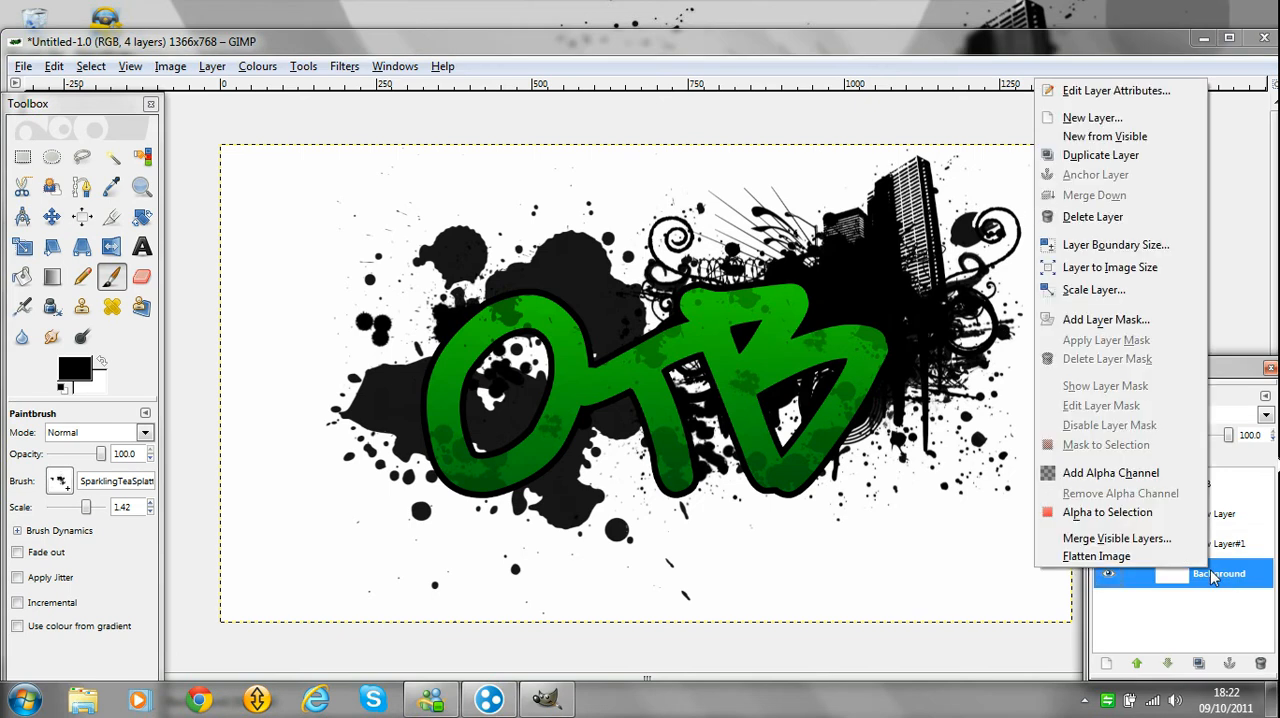
click(1181, 645)
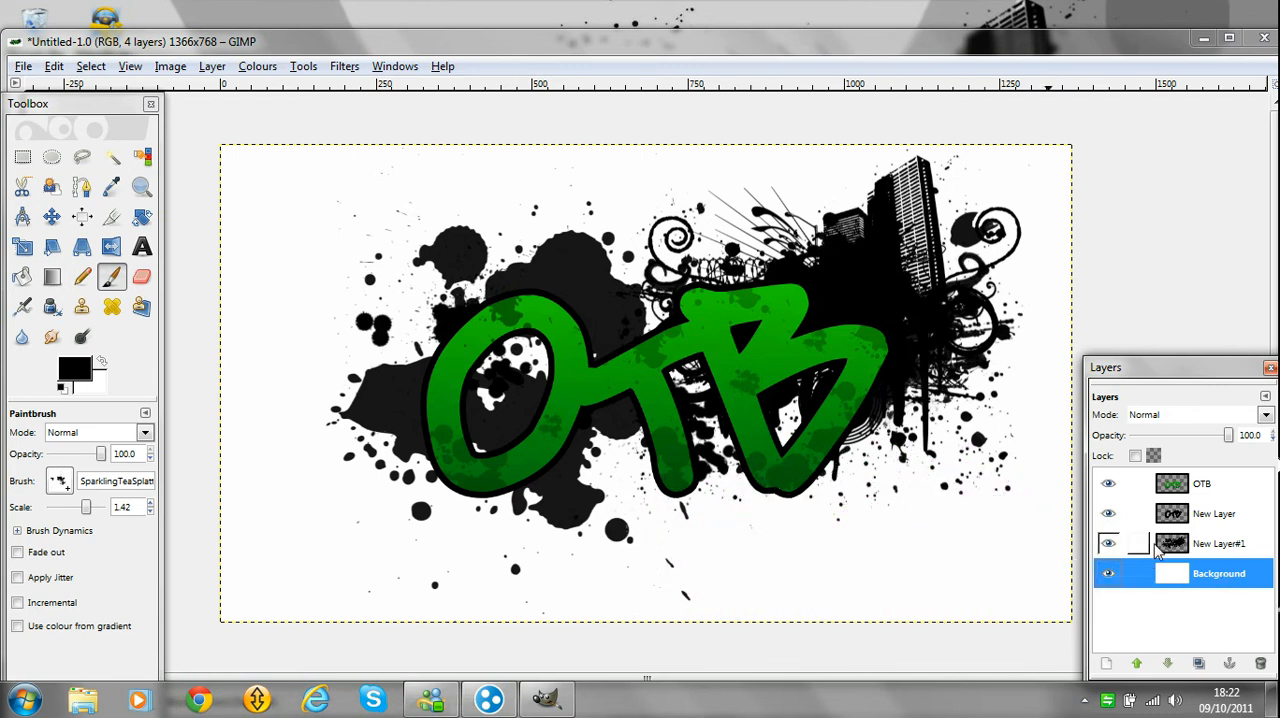
click(1201, 40)
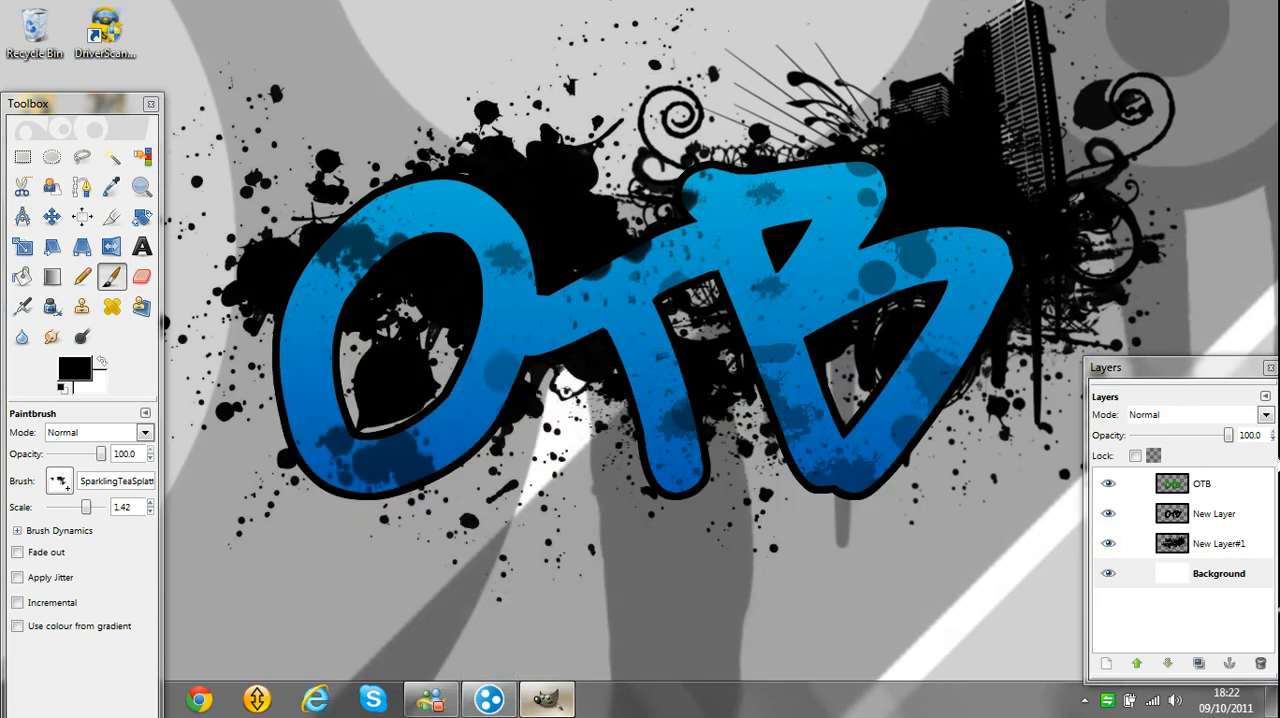
click(546, 699)
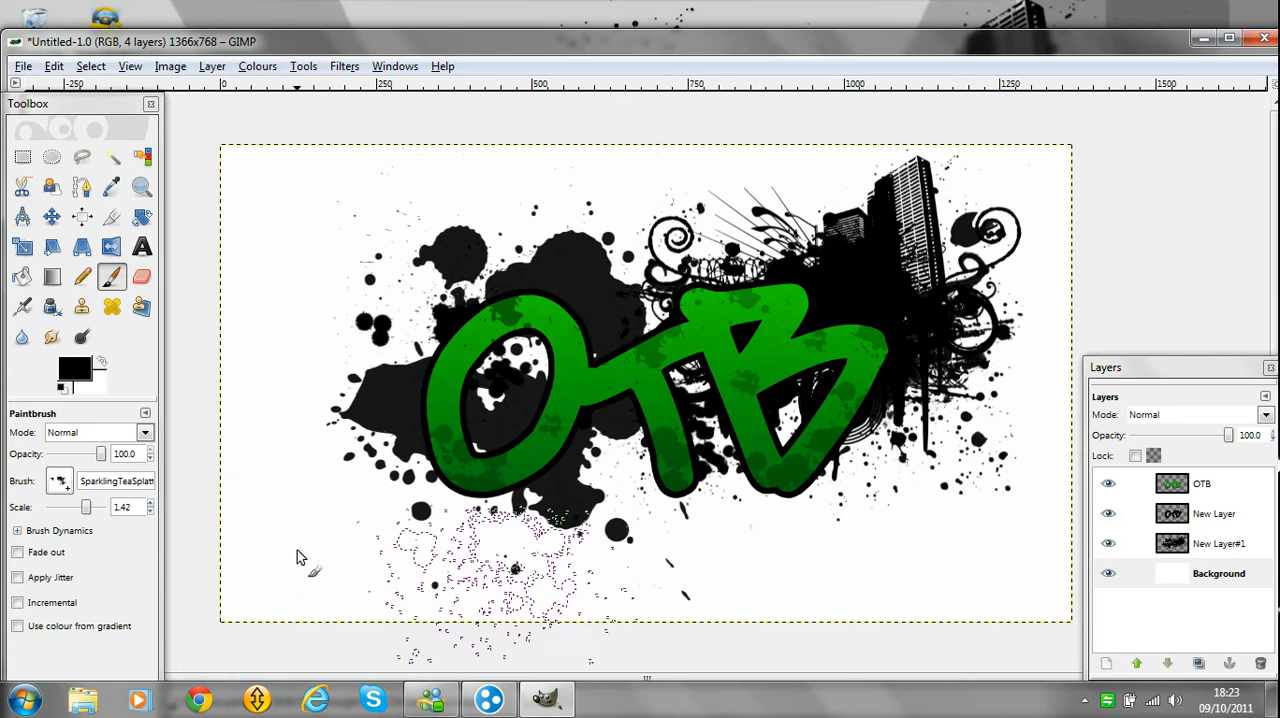
Stamp the dripping-circles SS-urban-designs brush at opacity 15 and scale 0.96 over the lower-left part of the Background layer.
click(60, 482)
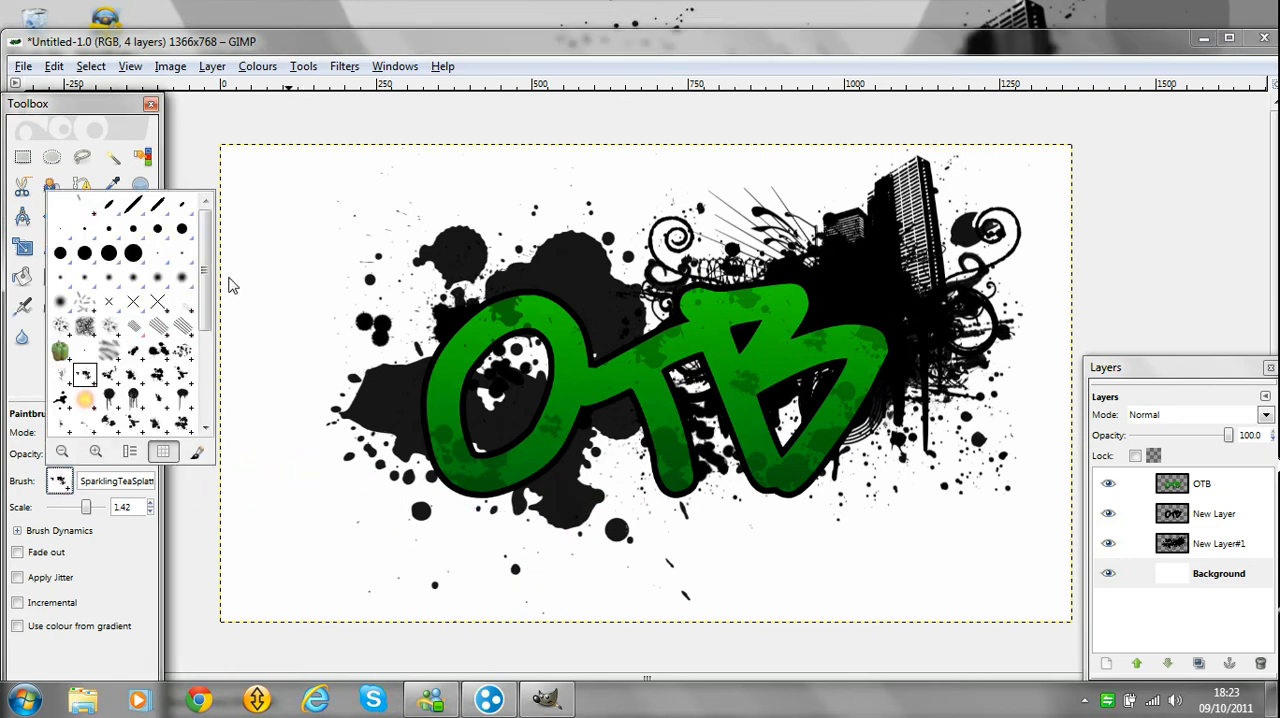
drag(198, 268, 197, 398)
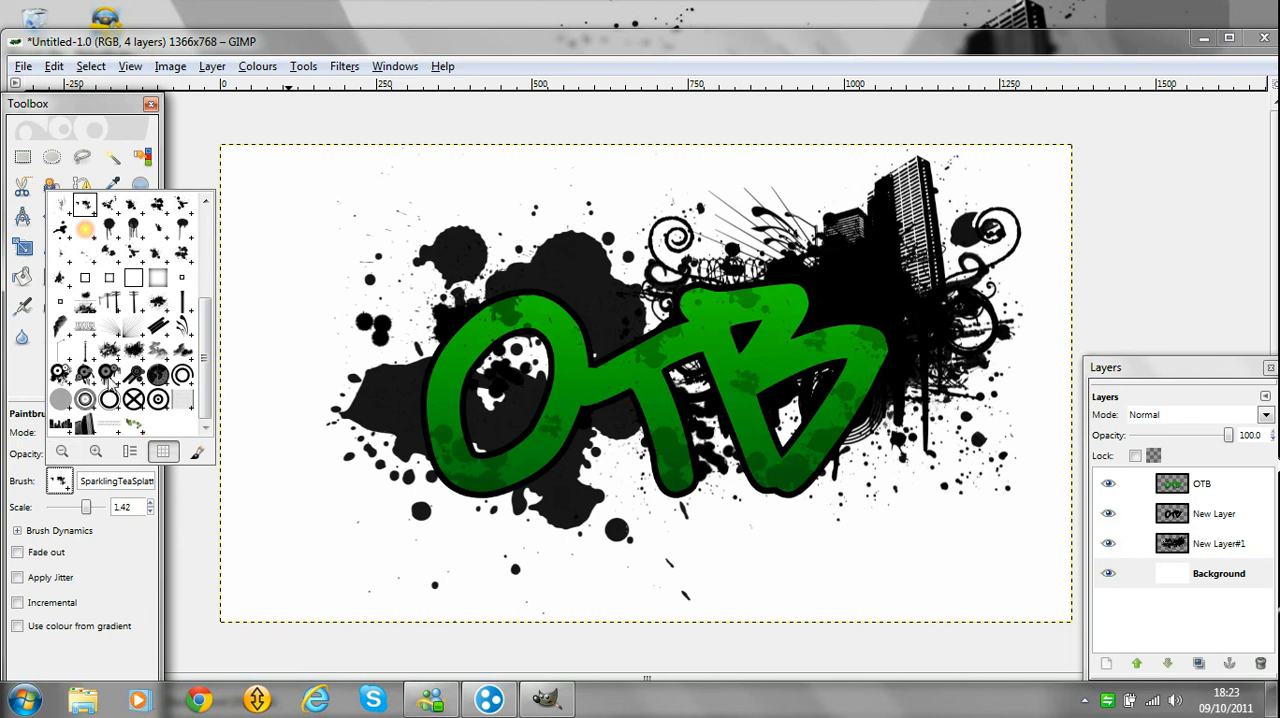
click(110, 379)
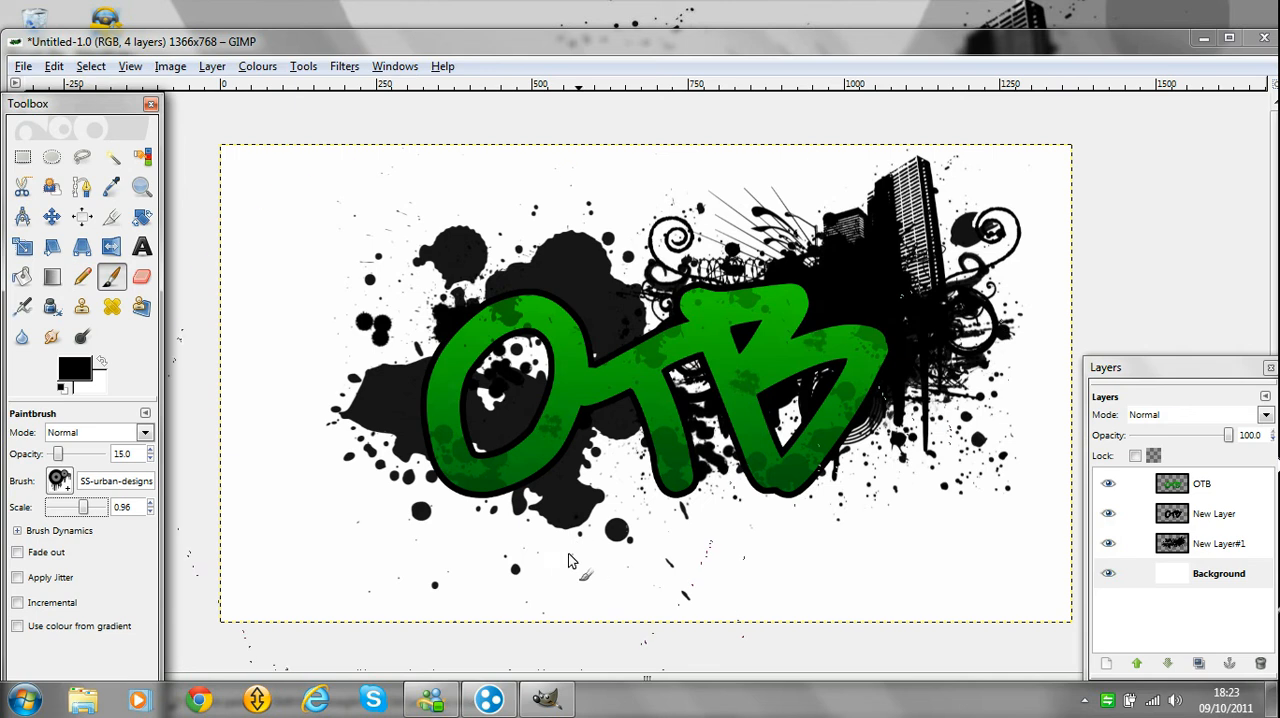
click(459, 543)
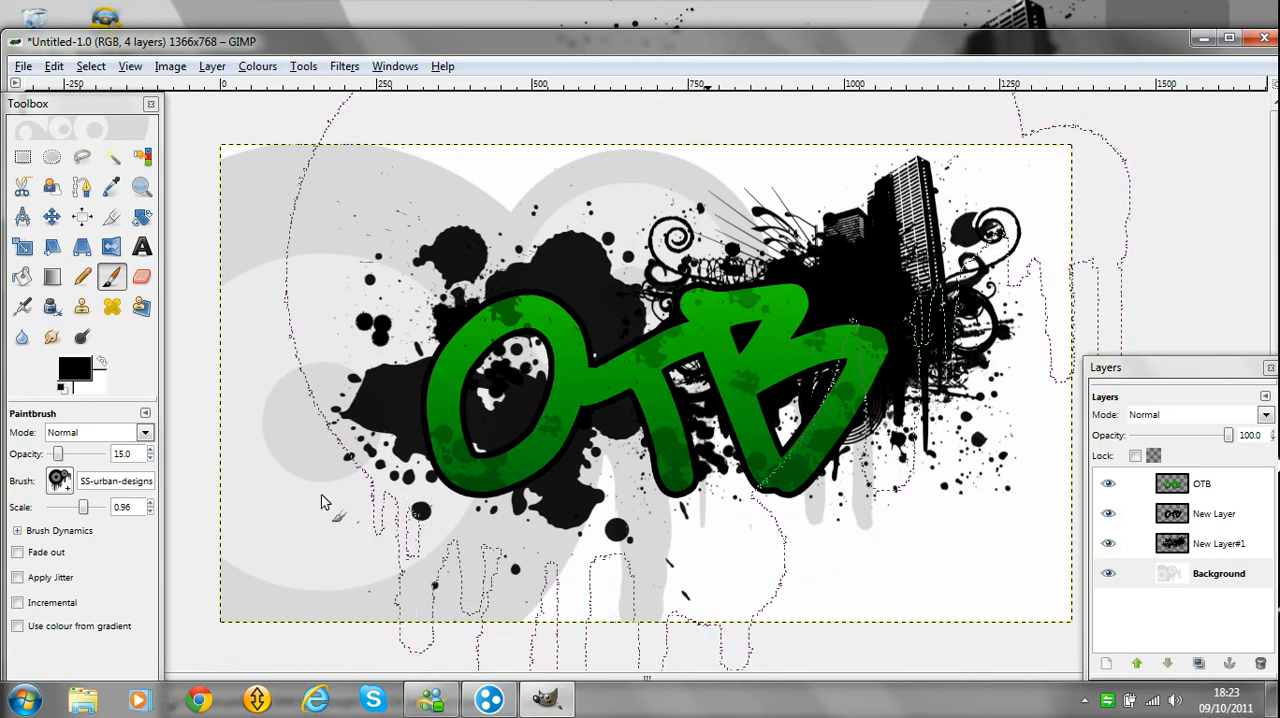
Stamp the diagonal-stripe SS-urban-designs brush on the Background layer, once at the canvas's right edge and once across its centre.
click(59, 481)
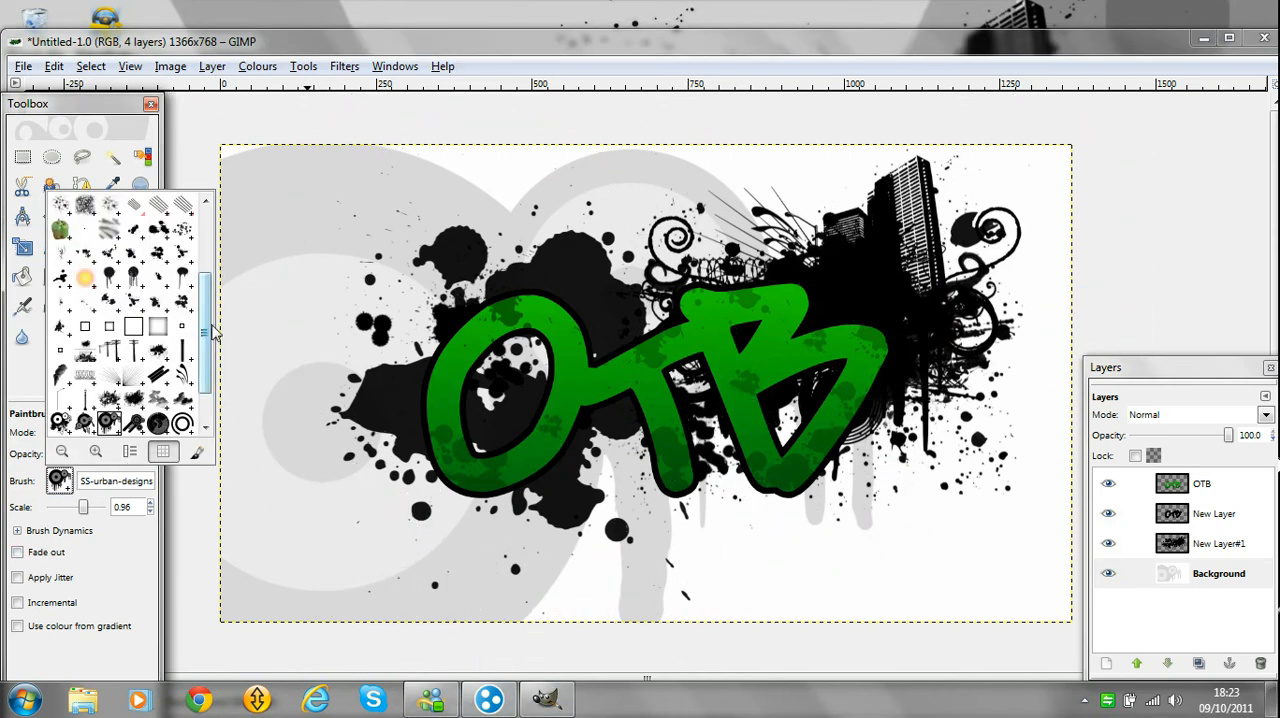
scroll(207, 335, down, 2)
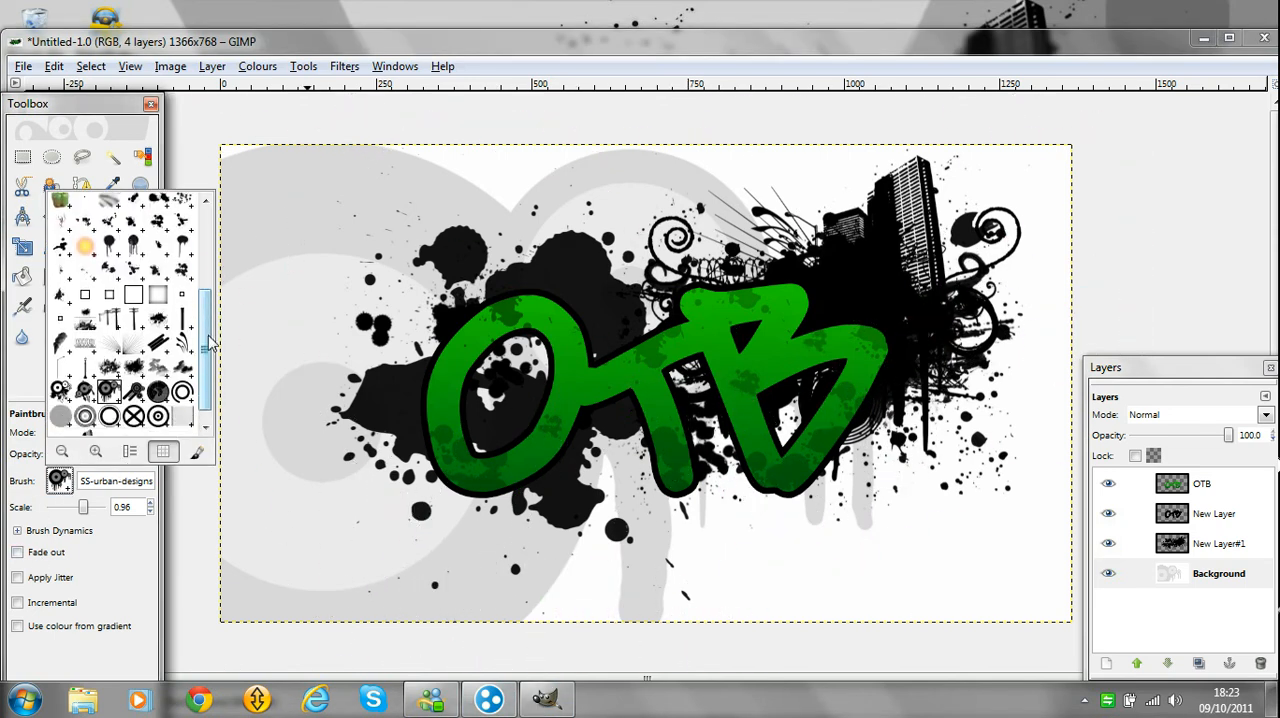
click(141, 376)
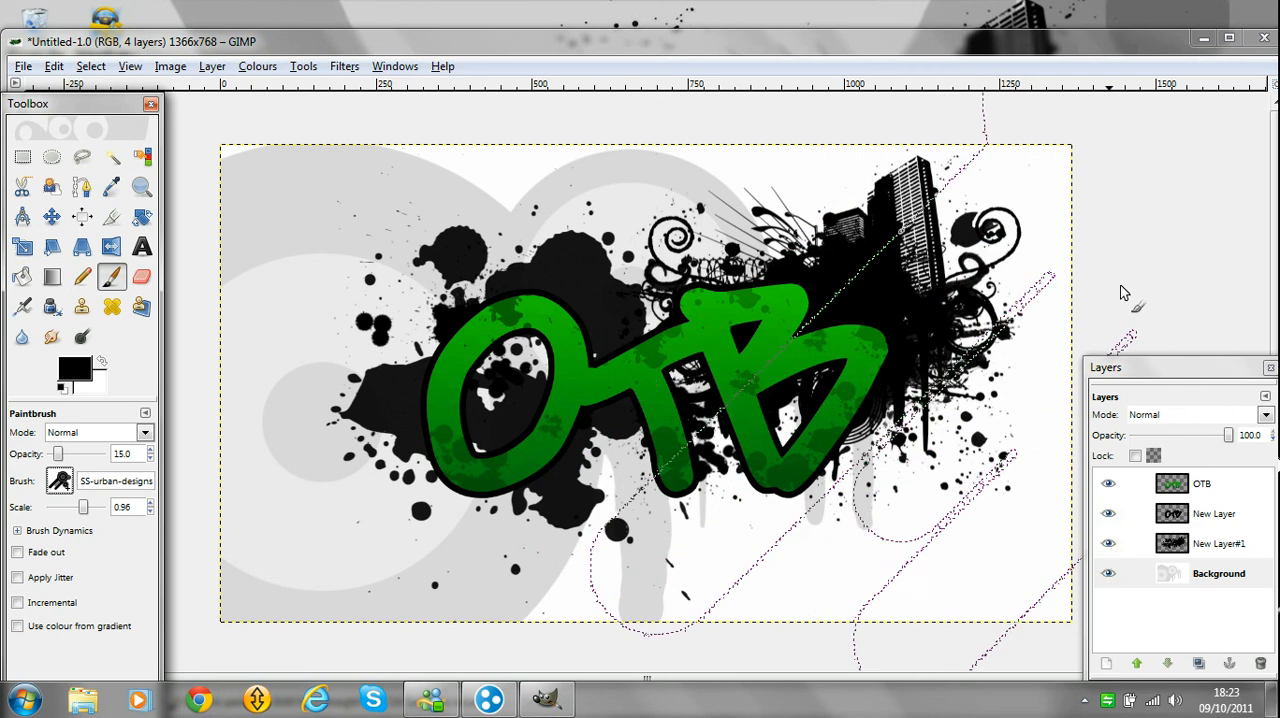
drag(1200, 372, 1195, 522)
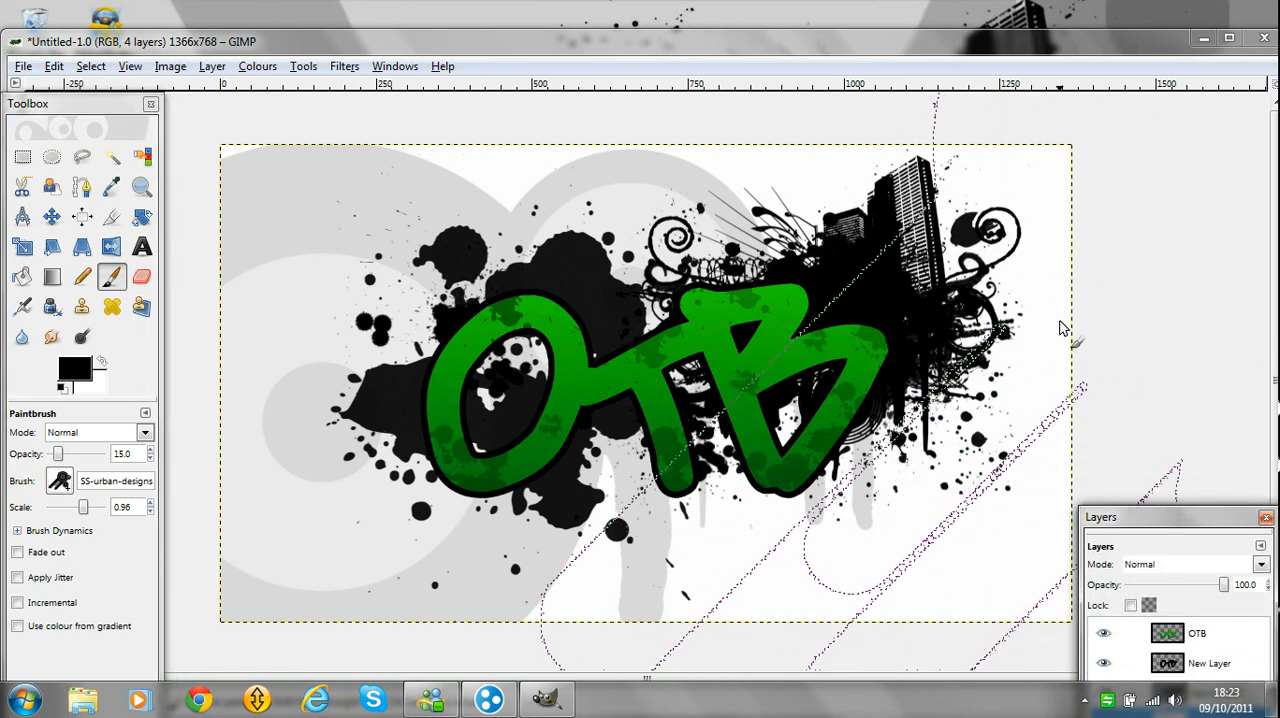
click(1088, 342)
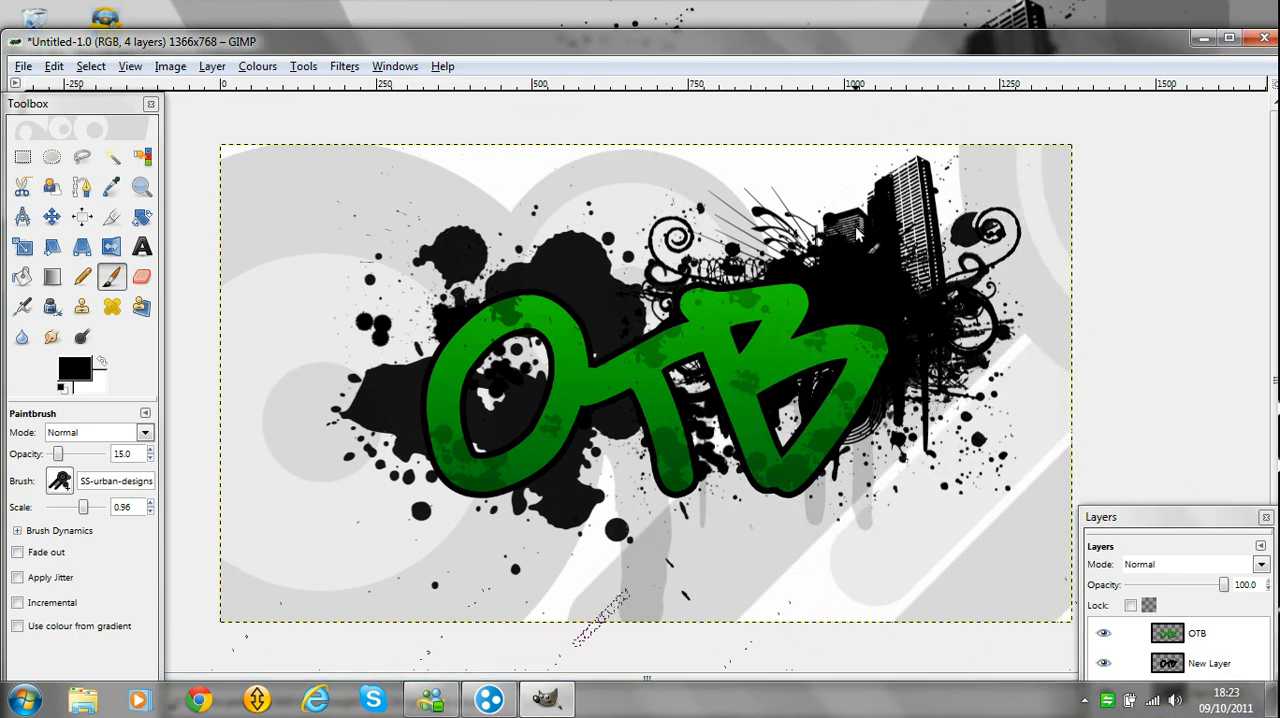
click(797, 378)
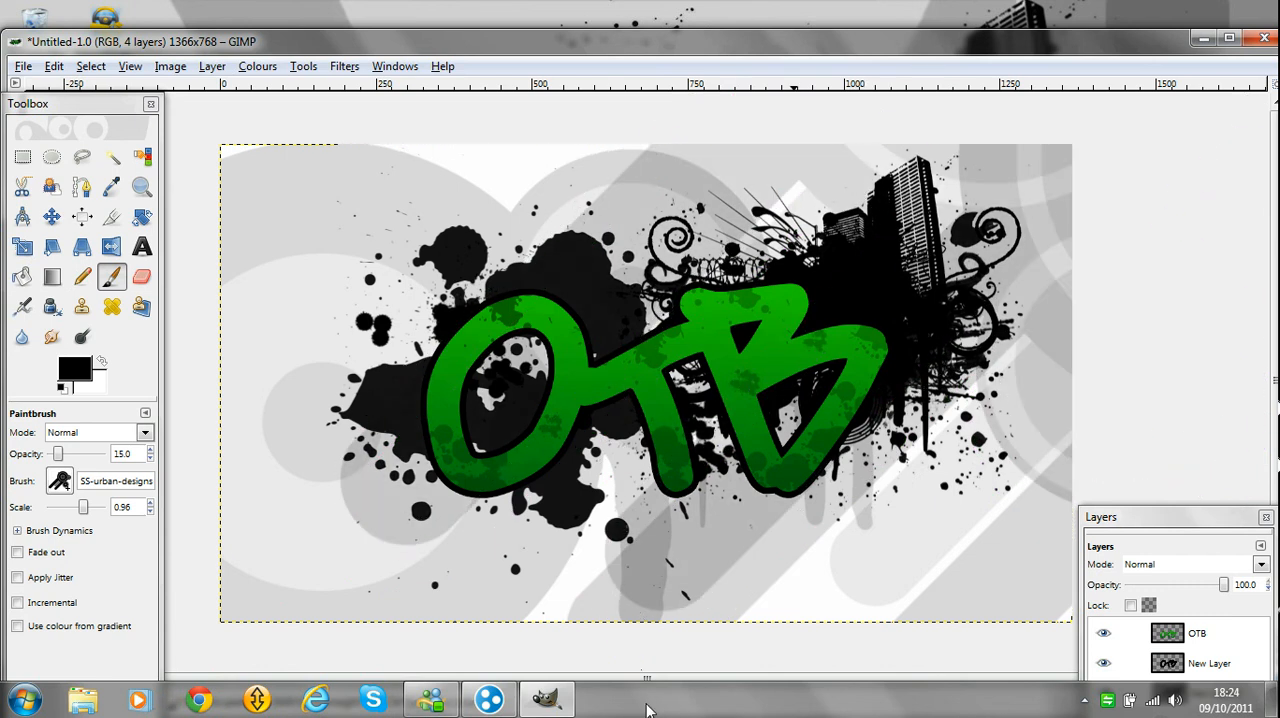